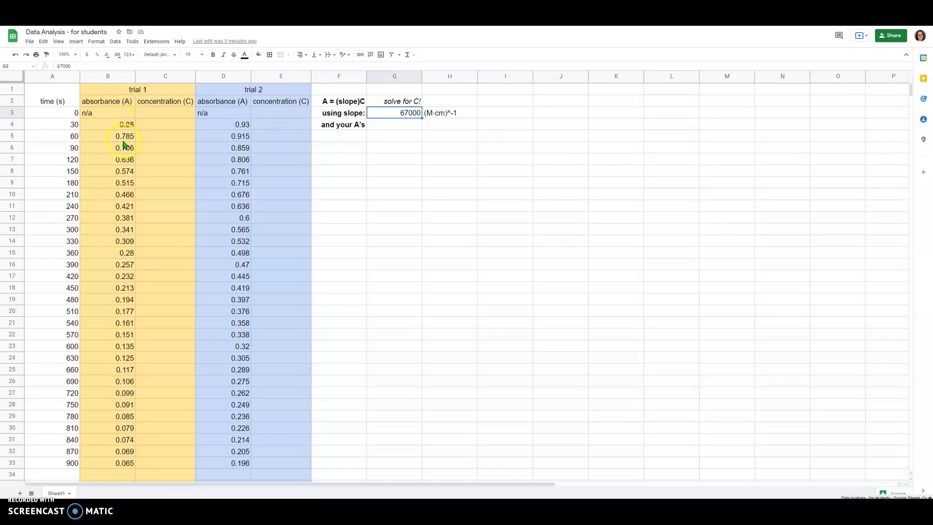
- Examine the trial 1 absorbance readings and the empty concentration cells beside them for 30 to 900 seconds
drag(125, 125, 122, 199)
click(119, 194)
click(117, 229)
drag(117, 464, 114, 121)
click(121, 140)
click(173, 128)
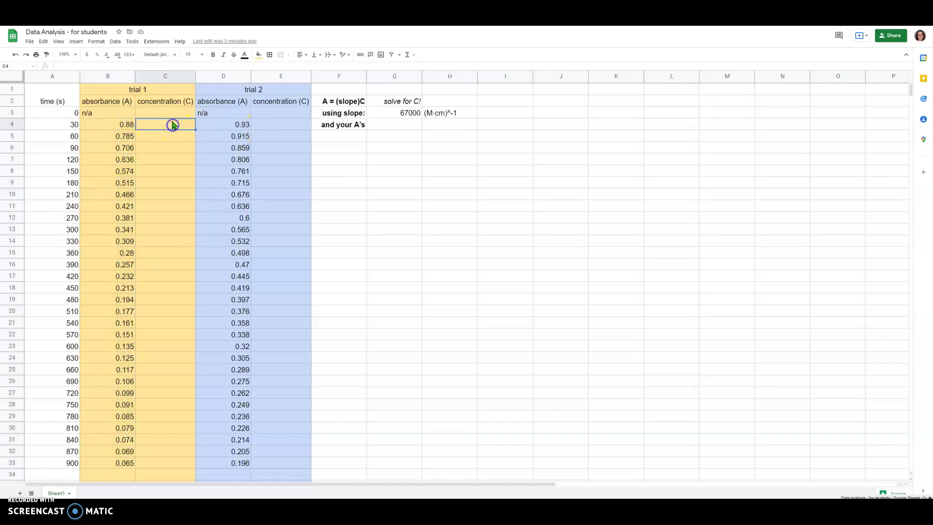
drag(170, 132, 180, 466)
click(177, 372)
- Review the time 0 row across the absorbance and concentration columns of both trials
click(117, 114)
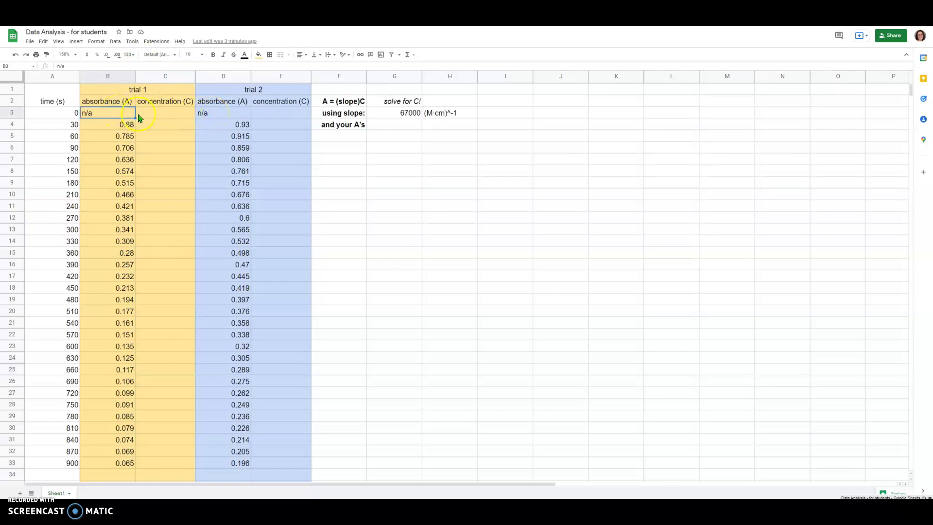
click(113, 118)
click(175, 116)
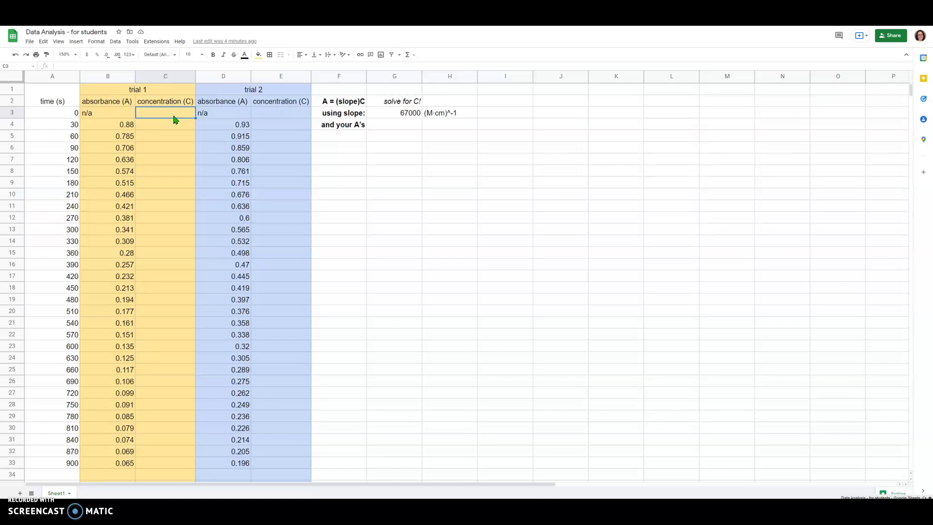
drag(46, 115, 279, 118)
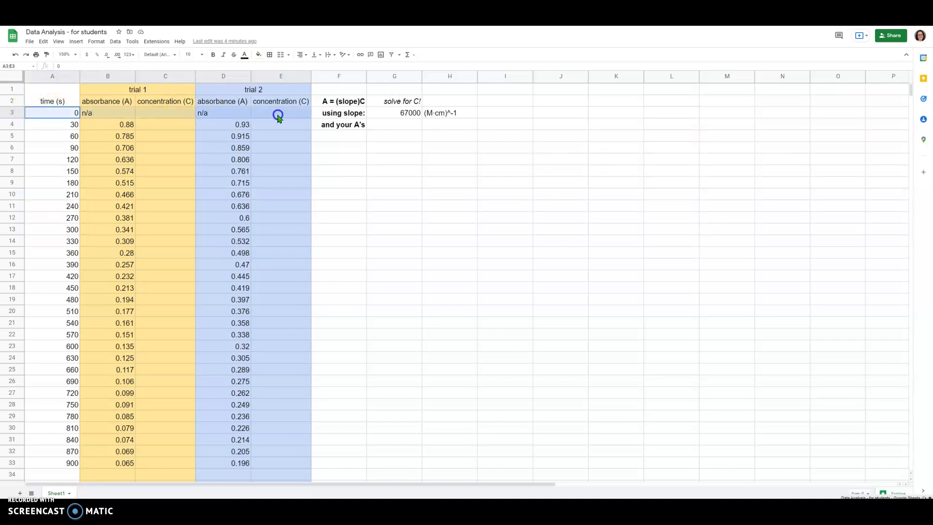
click(151, 118)
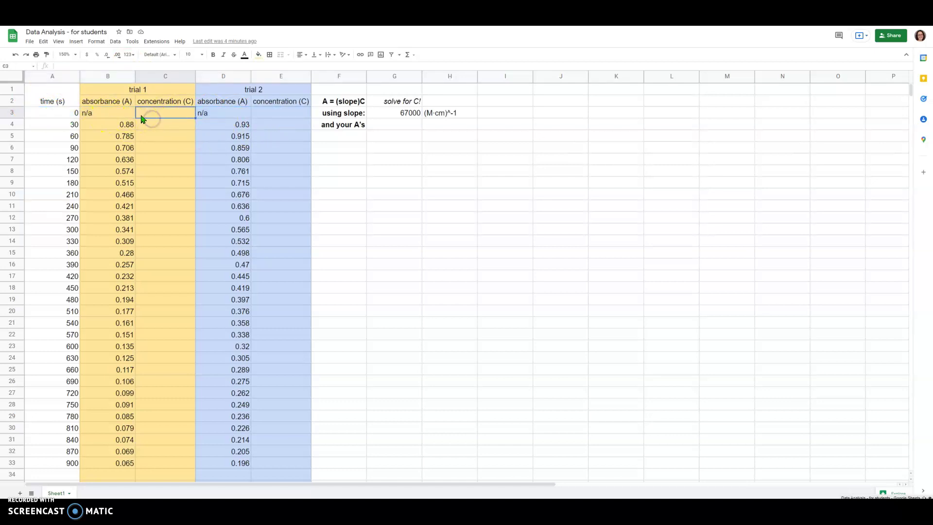
drag(49, 114, 276, 117)
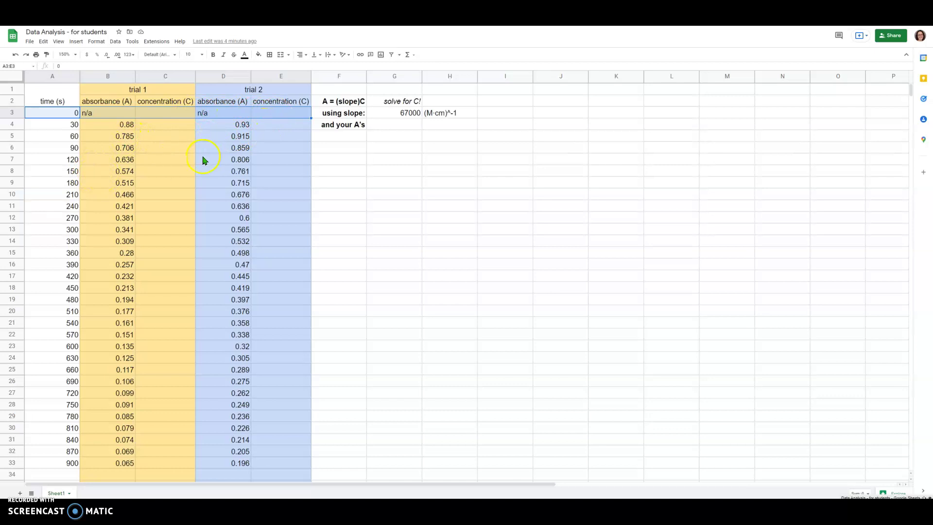
click(184, 160)
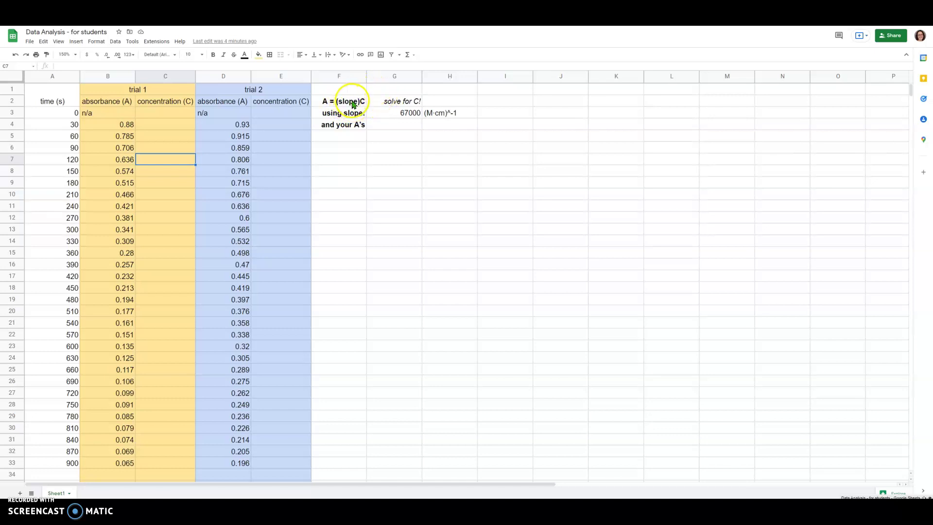
- Examine the equation A = (slope)C, the slope value in G3 and the first trial 1 absorbance needed to solve for concentration
click(408, 113)
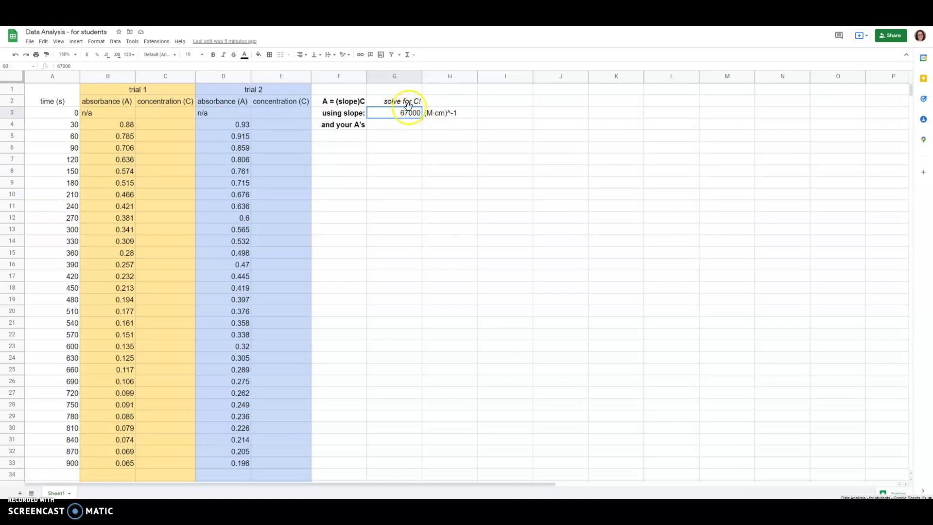
click(166, 125)
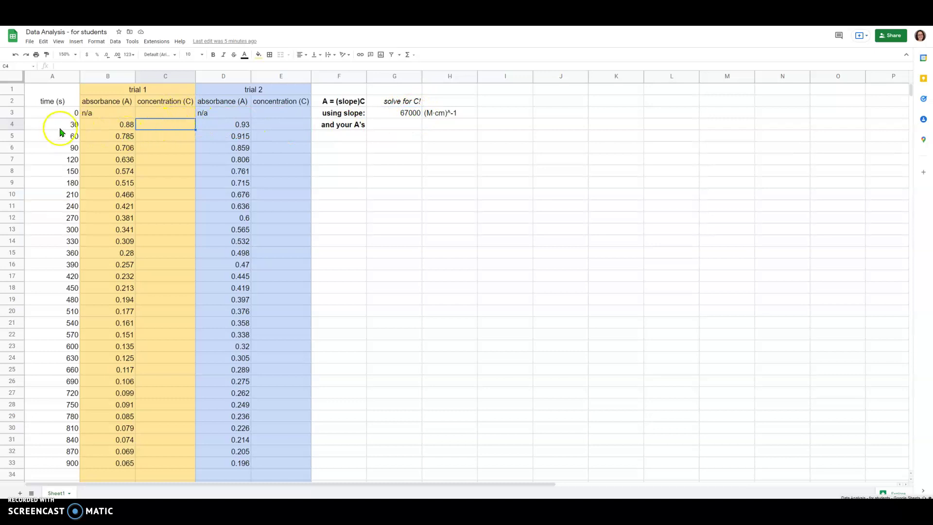
click(121, 125)
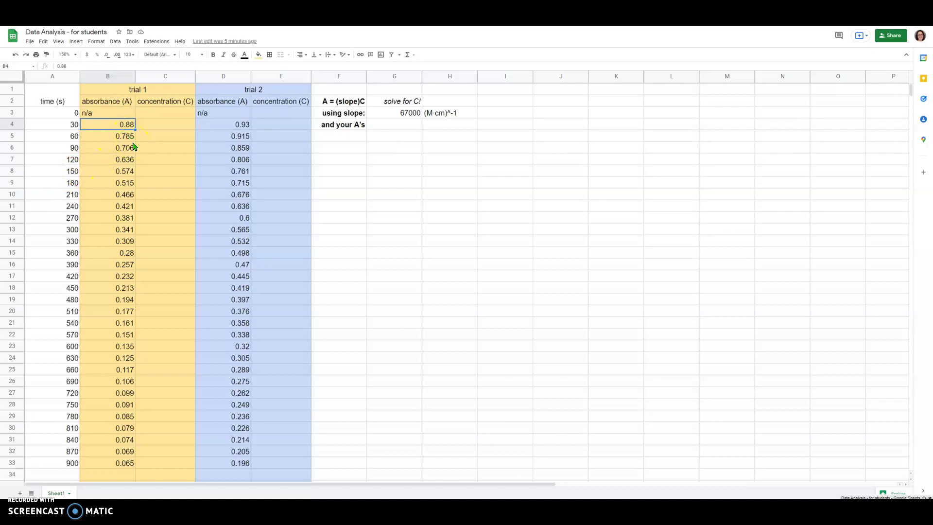
click(324, 102)
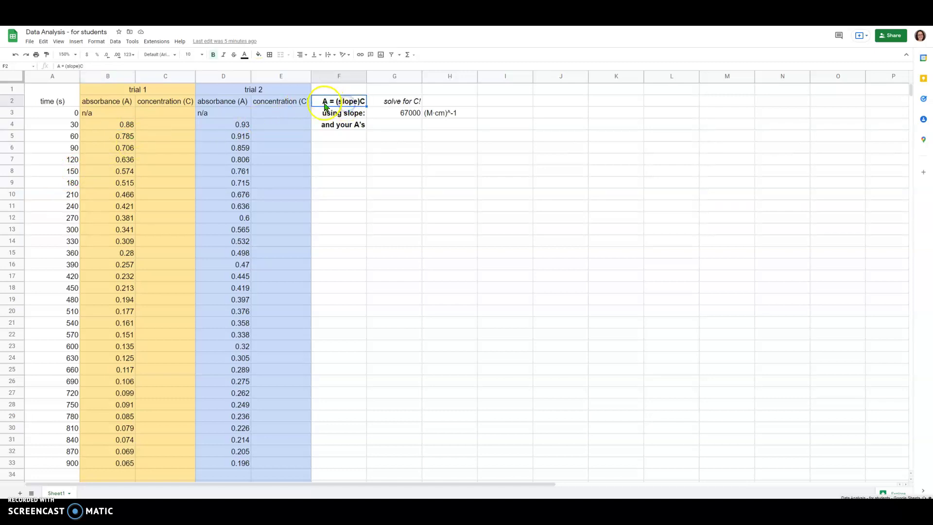
click(323, 106)
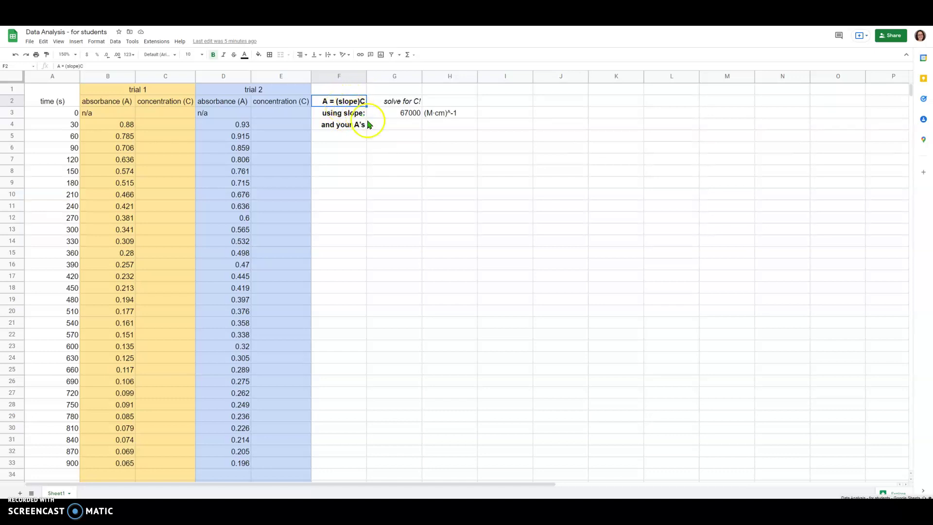
click(402, 115)
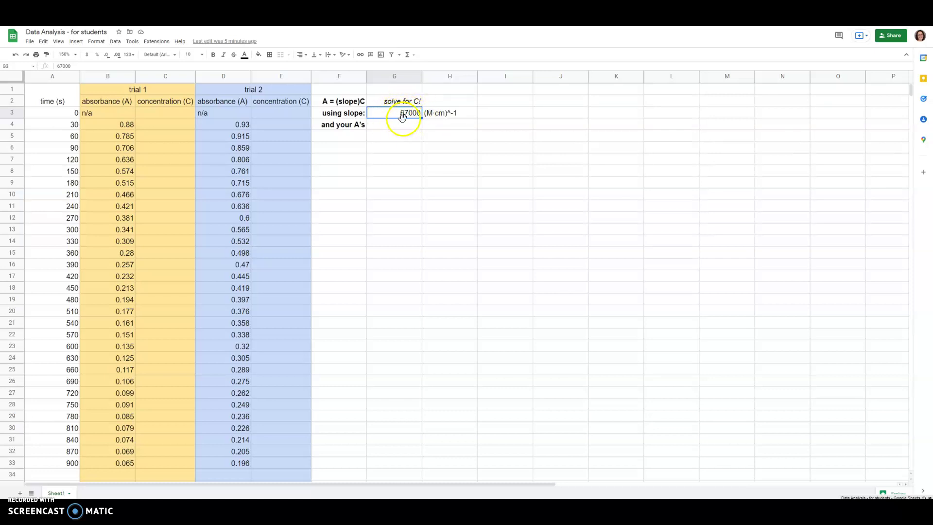
click(388, 140)
click(265, 151)
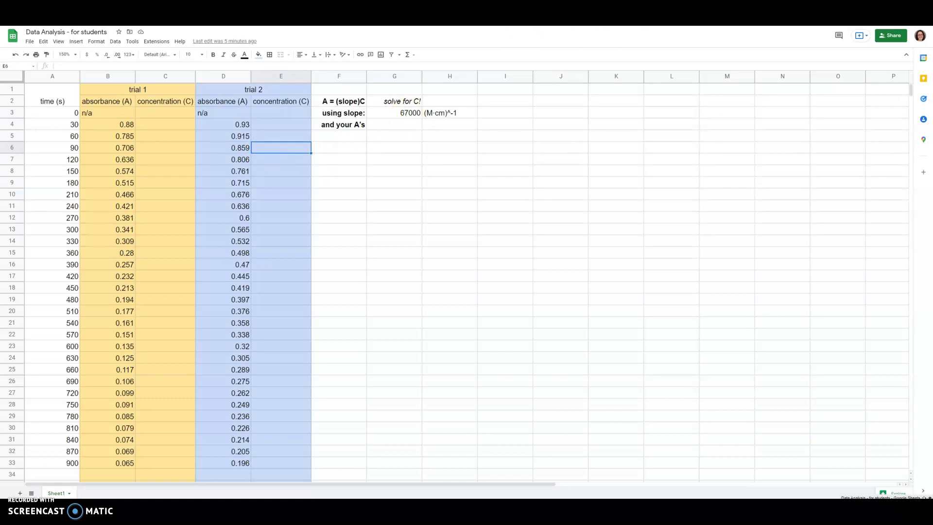
- Calculate the first trial 1 concentration in C4 by dividing absorbance by slope with the formula =B4/G3
click(167, 126)
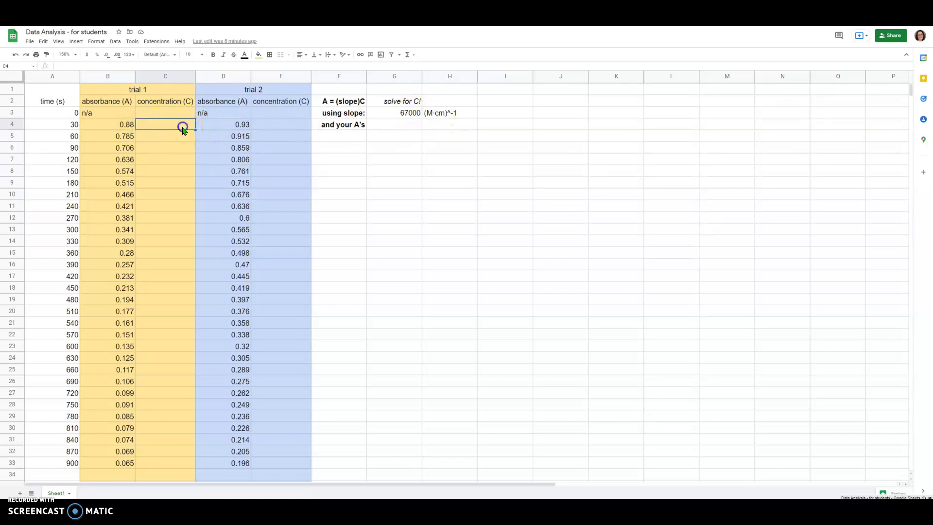
text(=)
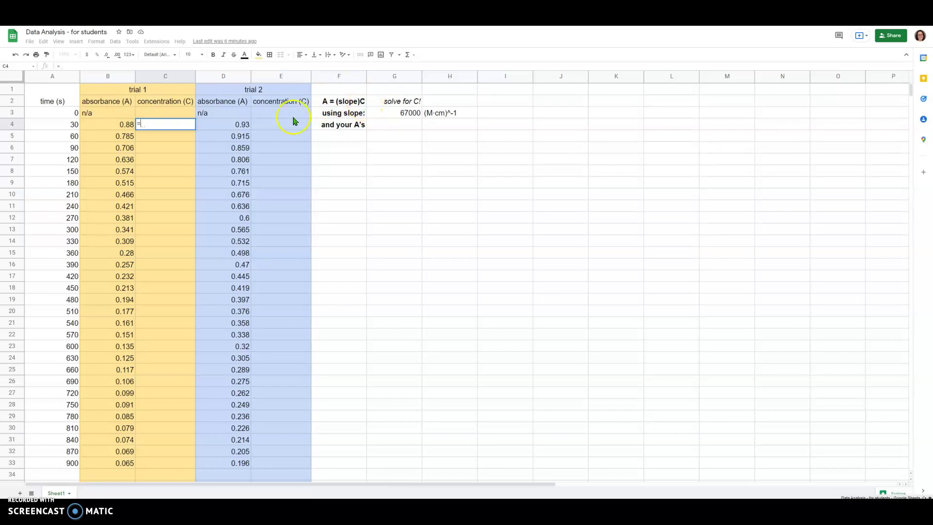
click(113, 128)
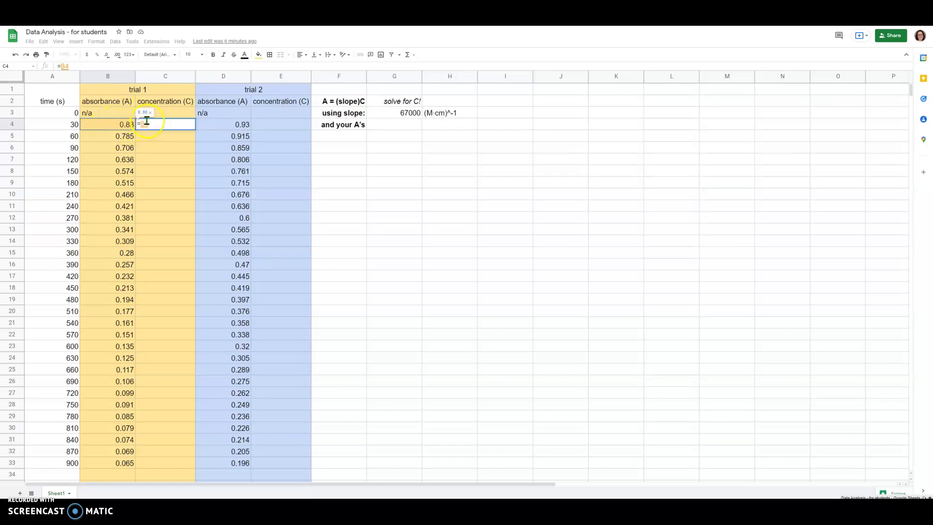
text(/)
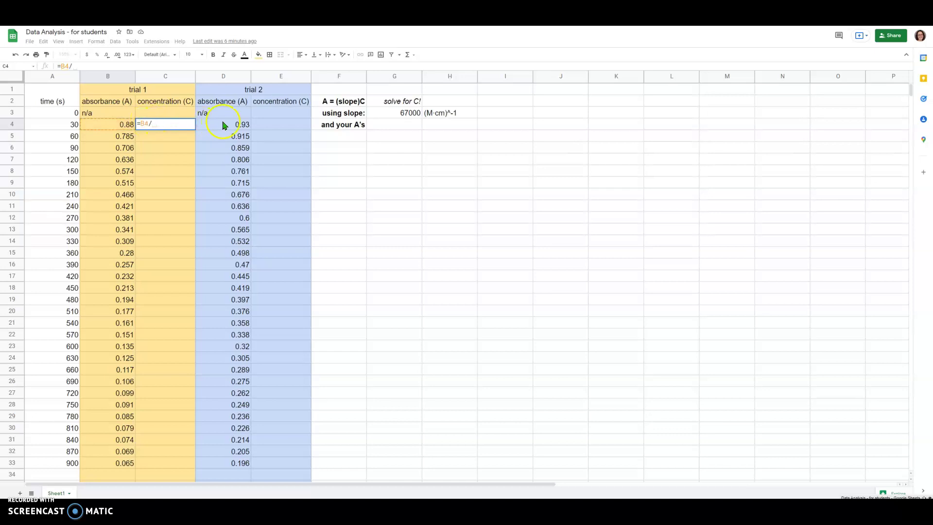
click(402, 112)
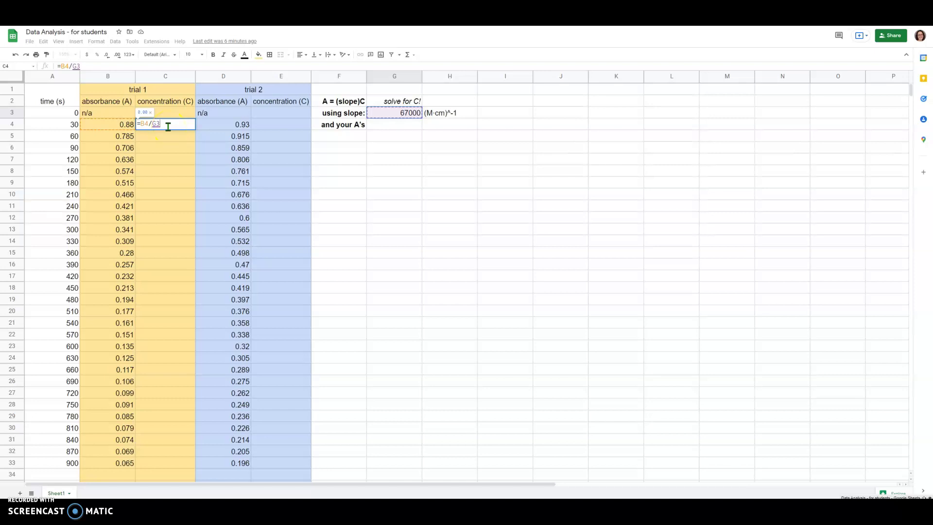
click(408, 113)
key(Return)
click(173, 125)
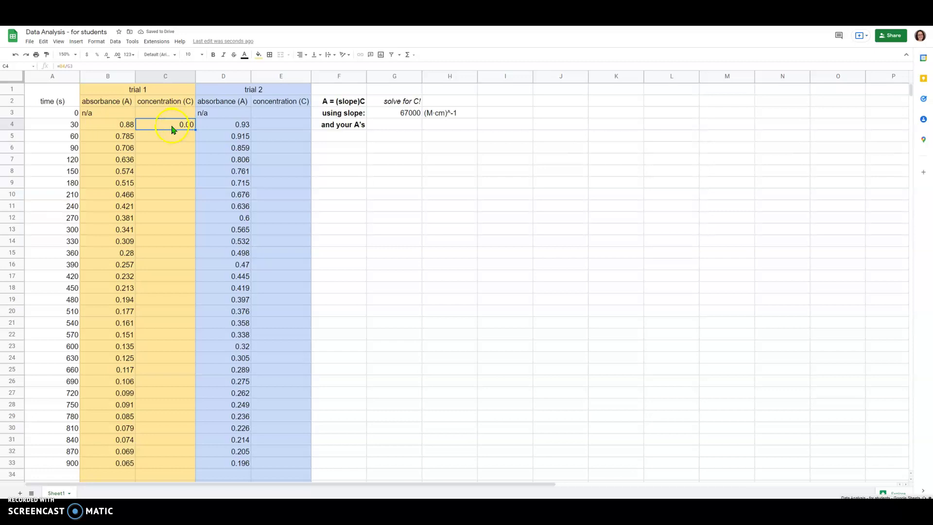
- Format the whole trial 1 concentration column C with the Scientific number format
click(160, 77)
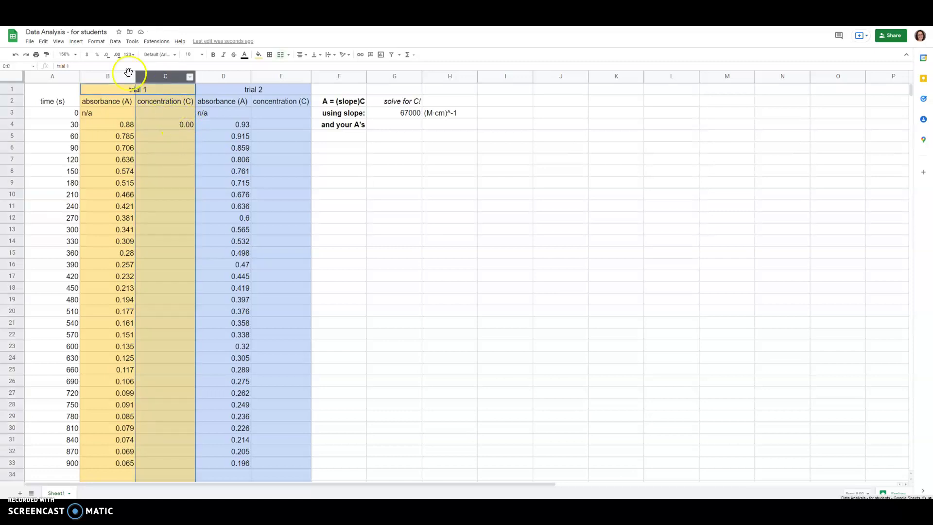
click(119, 43)
click(99, 43)
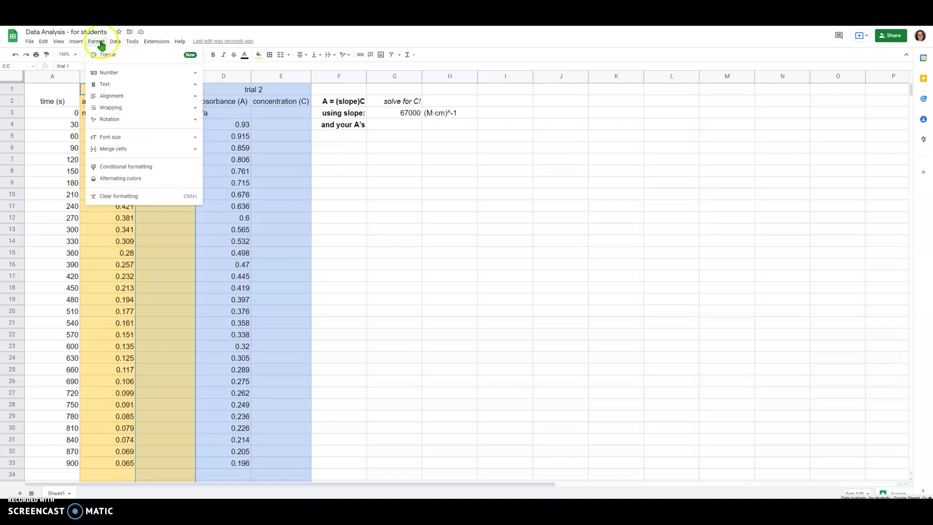
mouse_move(104, 74)
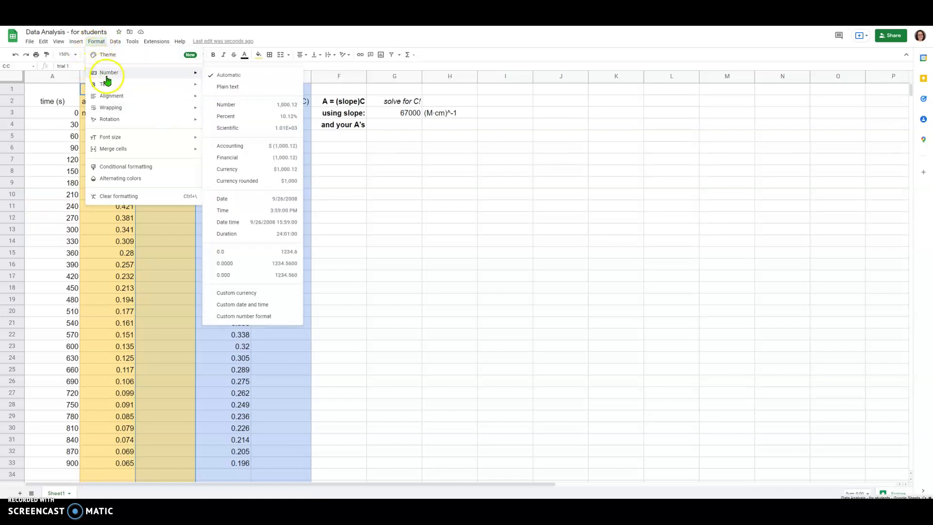
mouse_move(110, 43)
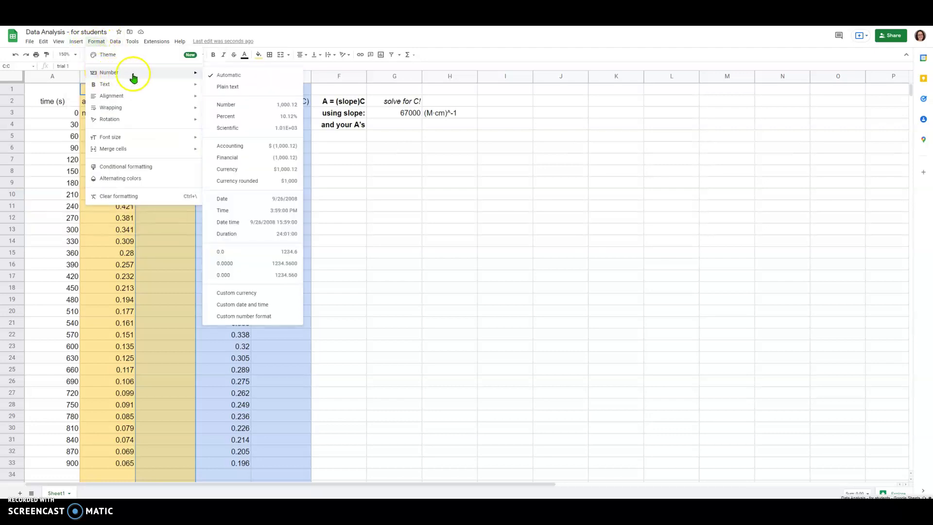
click(243, 132)
- Fill the concentration formula from C4 down through C33 for trial 1
click(171, 125)
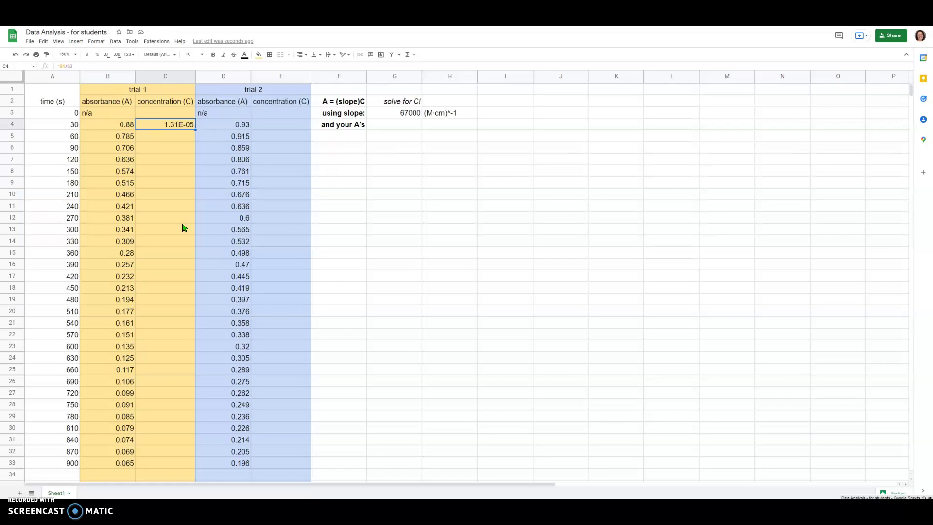
click(193, 131)
drag(196, 135, 187, 465)
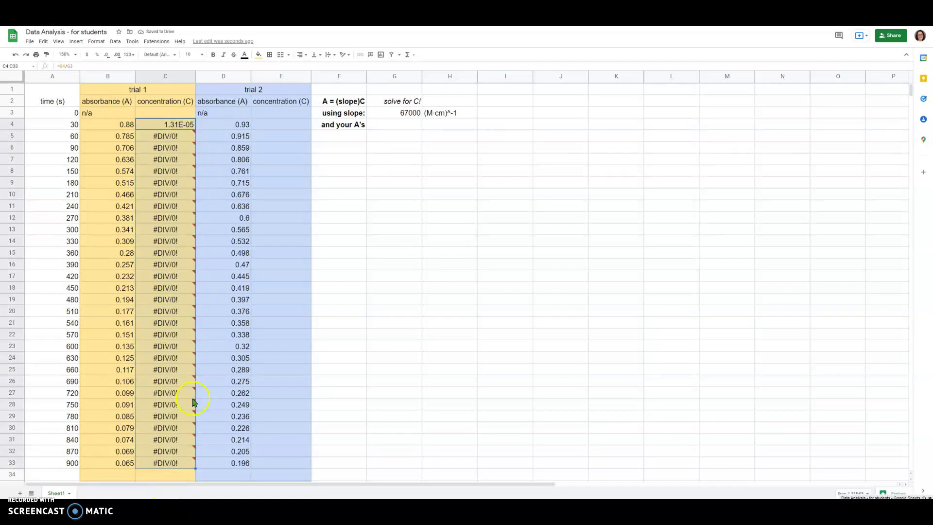
- Inspect the error and the copied formula in C5 to check which cells it references
mouse_move(180, 146)
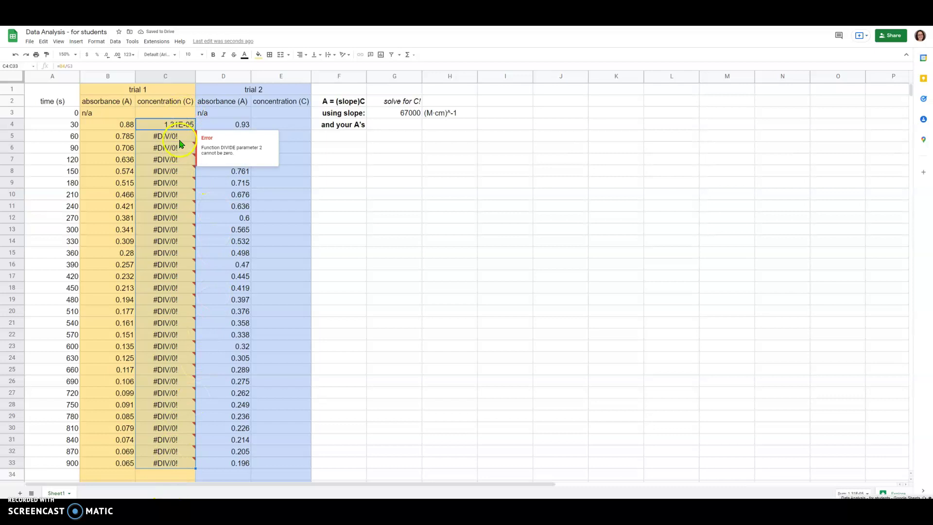
click(180, 138)
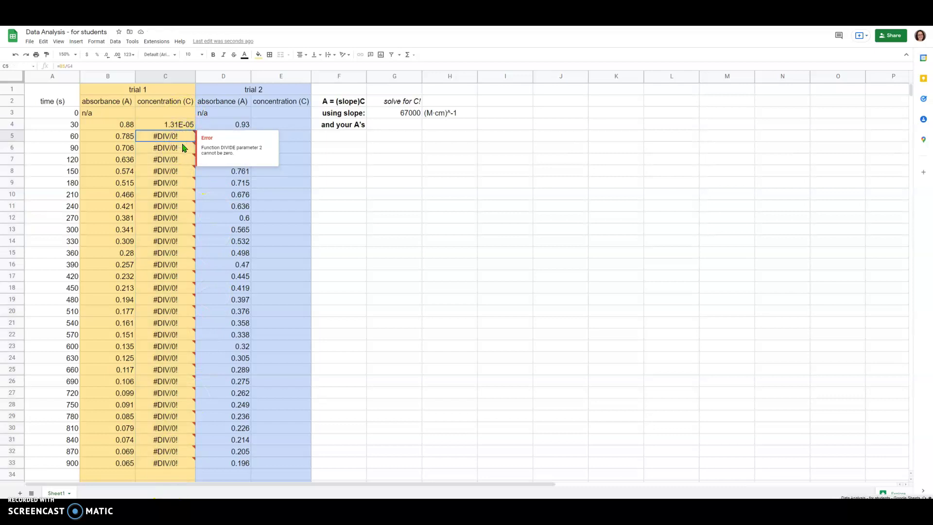
click(185, 141)
double_click(185, 138)
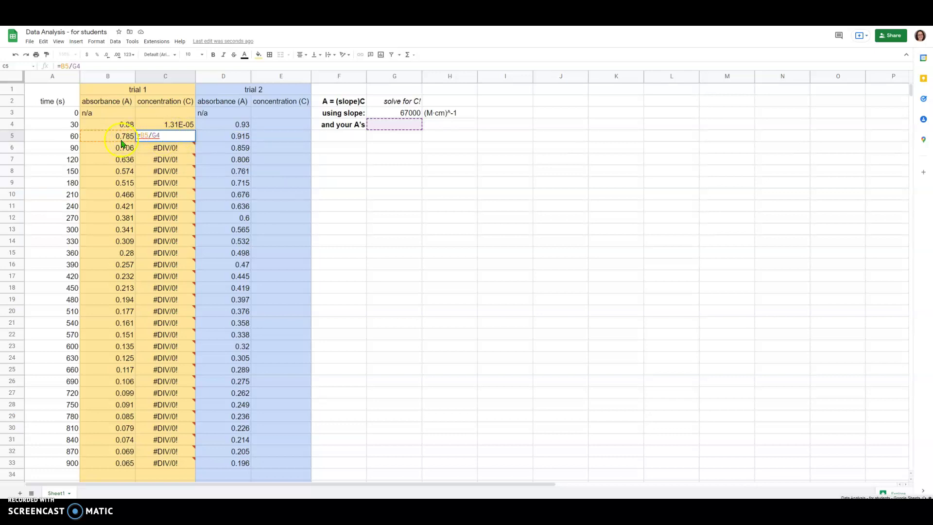
mouse_move(146, 137)
key(Return)
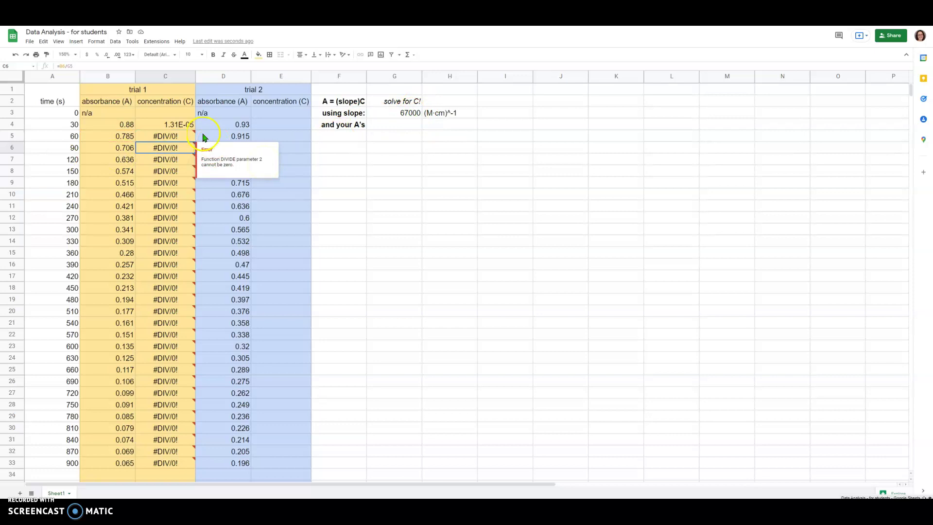
- Edit the formula in C4 to lock the slope reference as an absolute one, making it =B4/$G$3
click(184, 125)
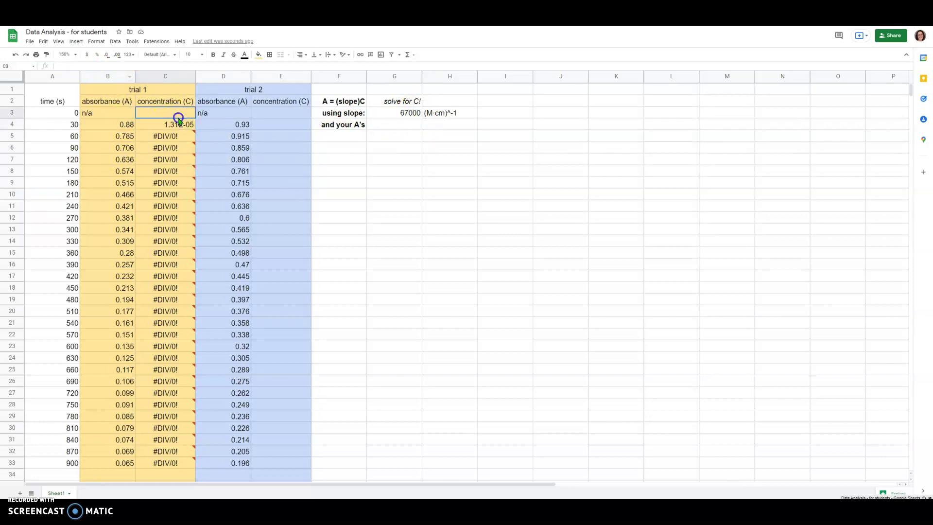
triple_click(178, 122)
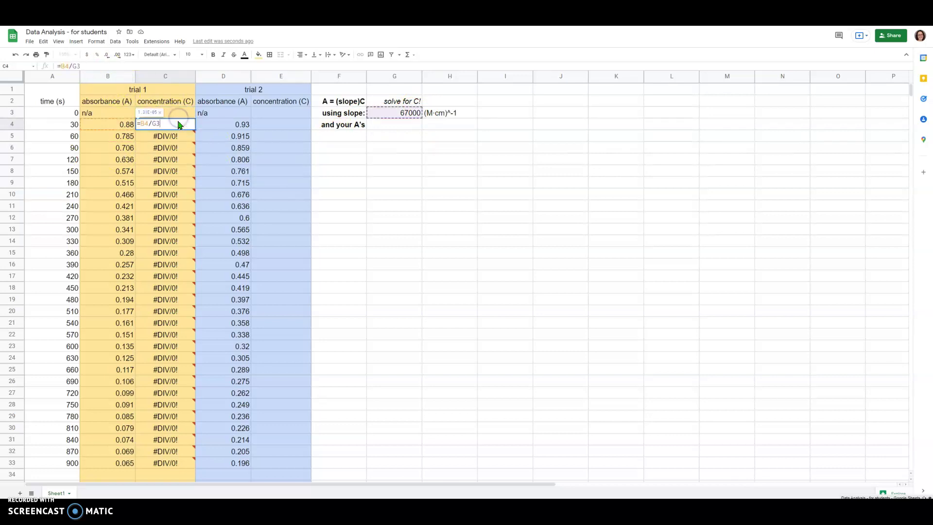
click(151, 124)
mouse_move(163, 147)
text($)
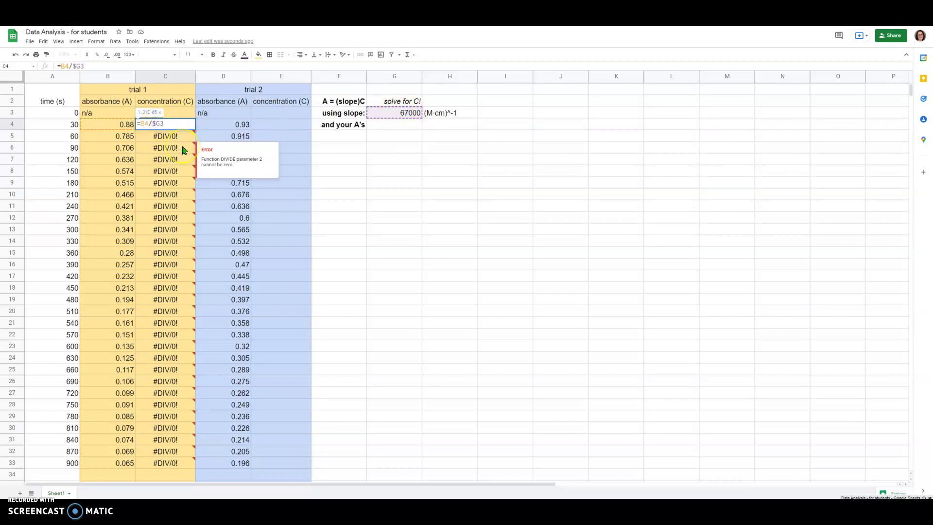
click(179, 153)
key(Return)
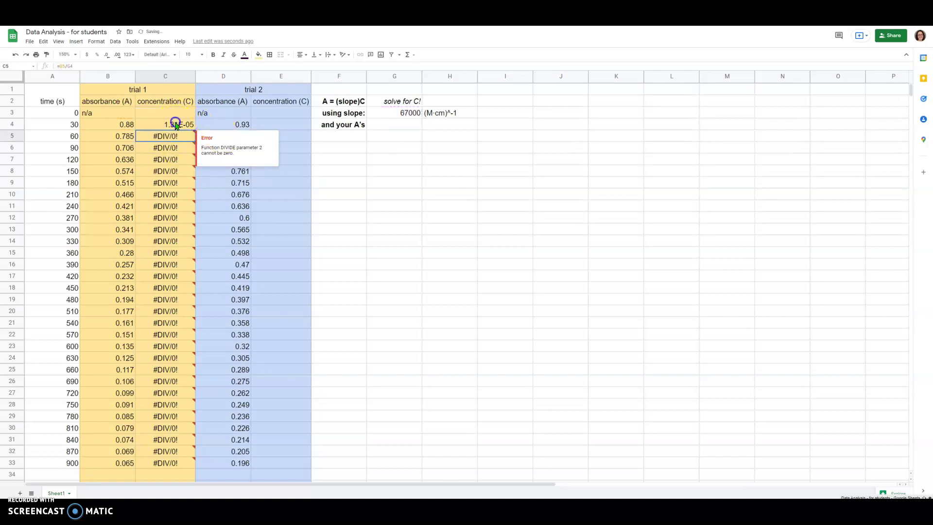
click(175, 124)
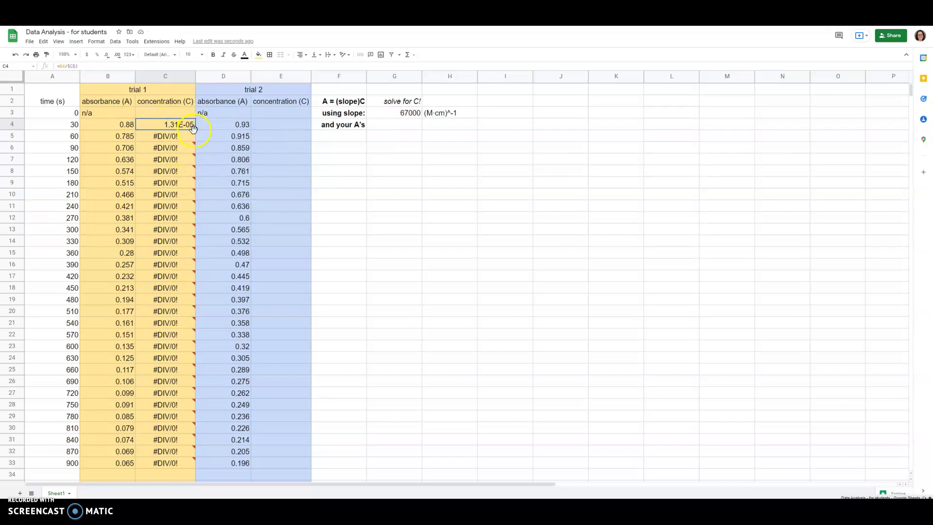
- Fill the corrected trial 1 concentration formula from C4 down through C33 and check the references in C4, C5 and C24
drag(193, 125, 197, 465)
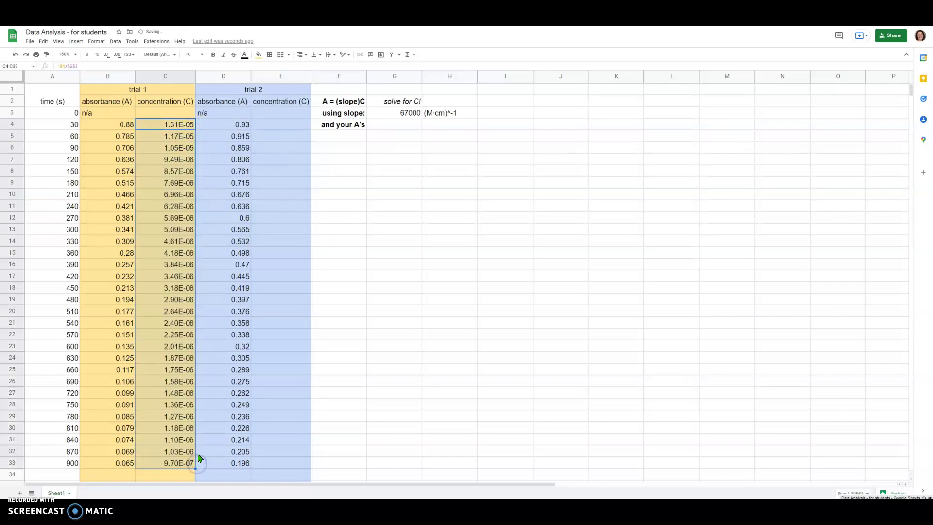
double_click(187, 125)
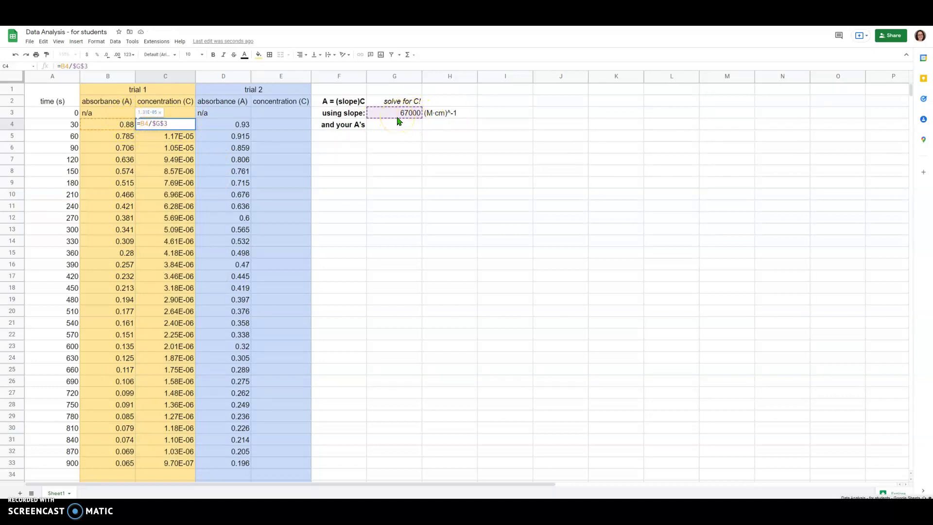
key(Return)
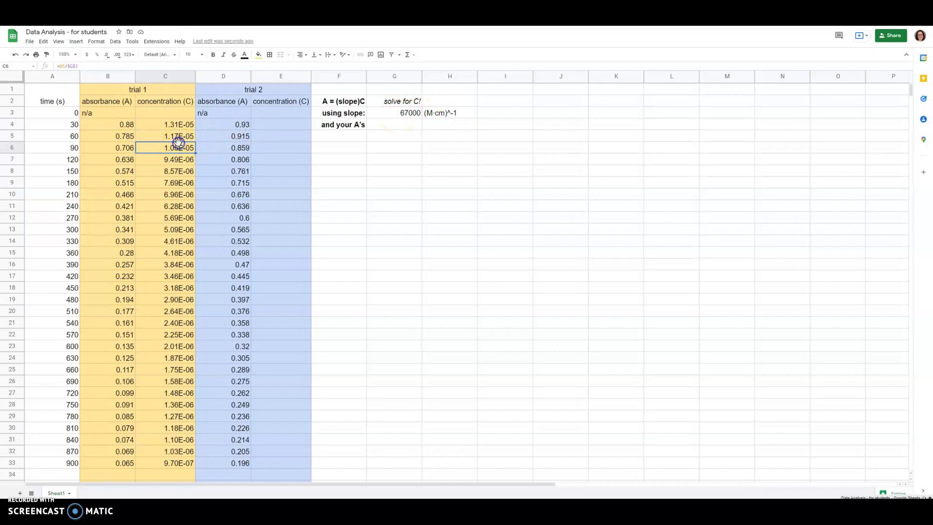
double_click(180, 137)
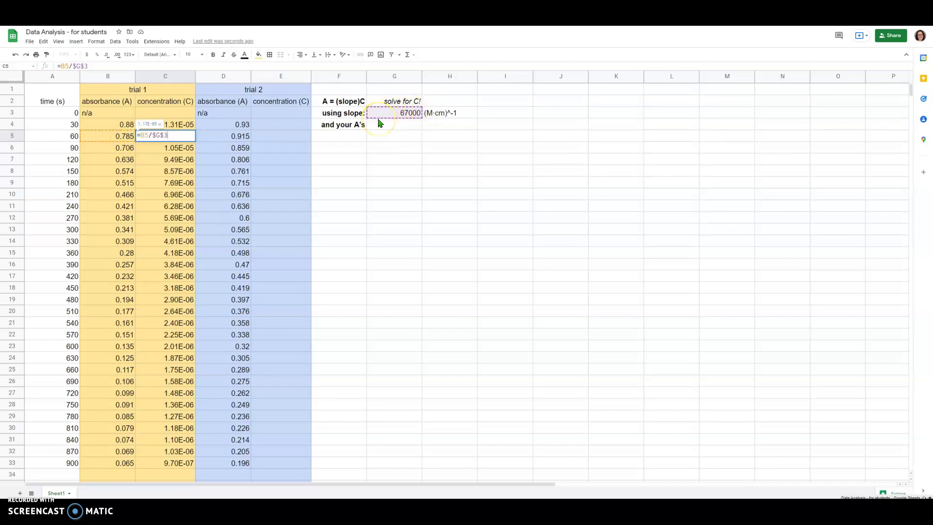
key(Return)
double_click(153, 359)
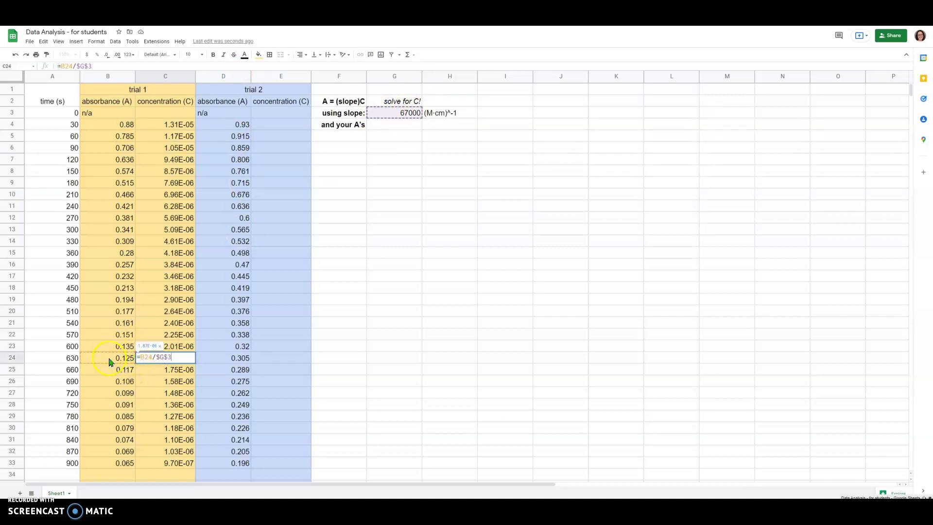
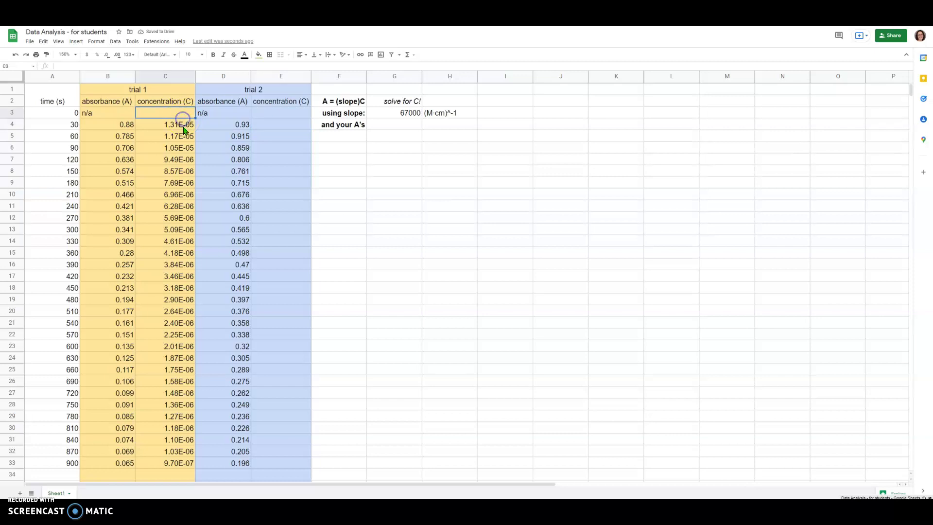
- Copy the concentration formula from C4 into trial 2's cell E4, pasting the formula only
click(282, 128)
right_click(283, 128)
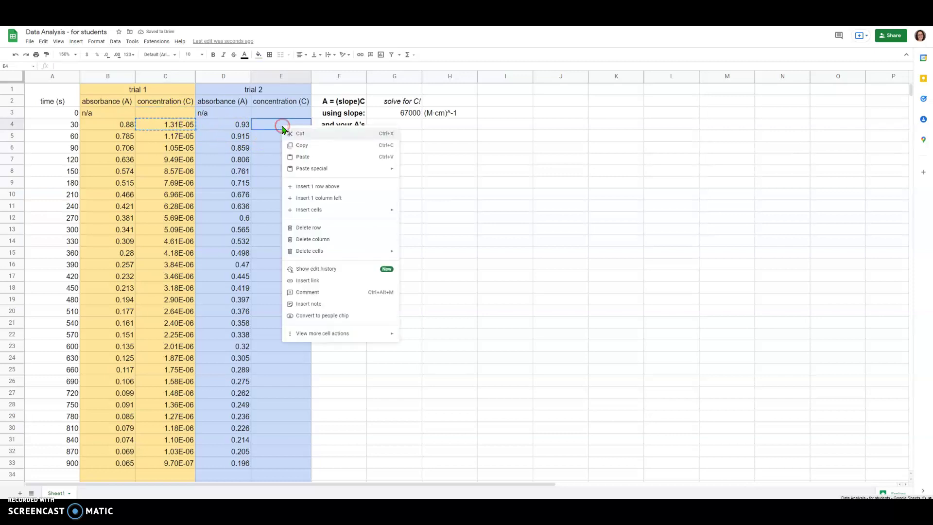
click(43, 41)
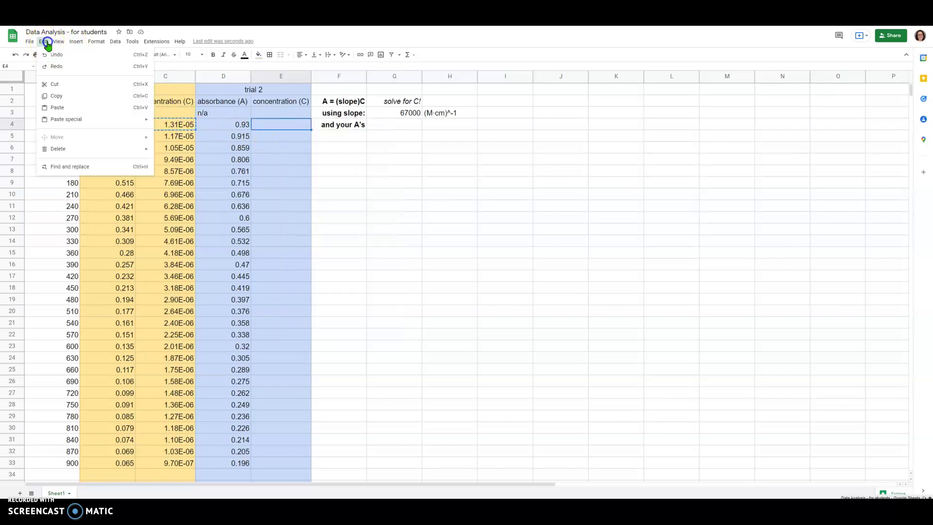
click(119, 121)
click(189, 146)
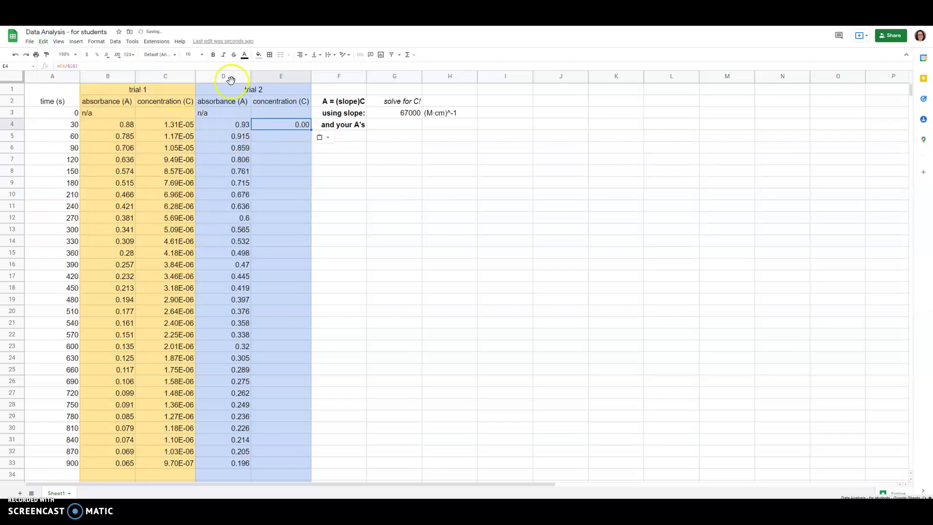
- Inspect the pasted formula in E4 to check which absorbance and slope cells it references
click(81, 65)
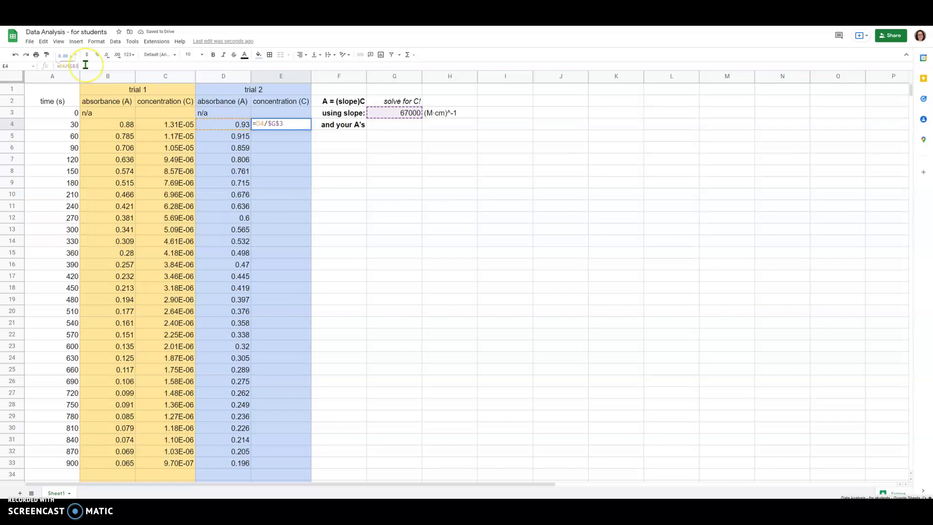
double_click(262, 124)
click(288, 123)
key(Return)
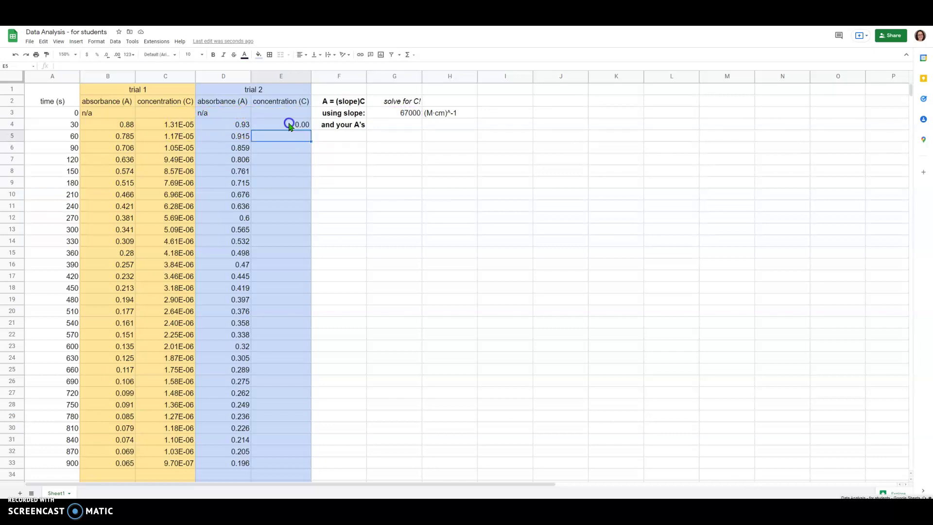
- Format the whole trial 2 concentration column E with the Scientific number format
click(287, 77)
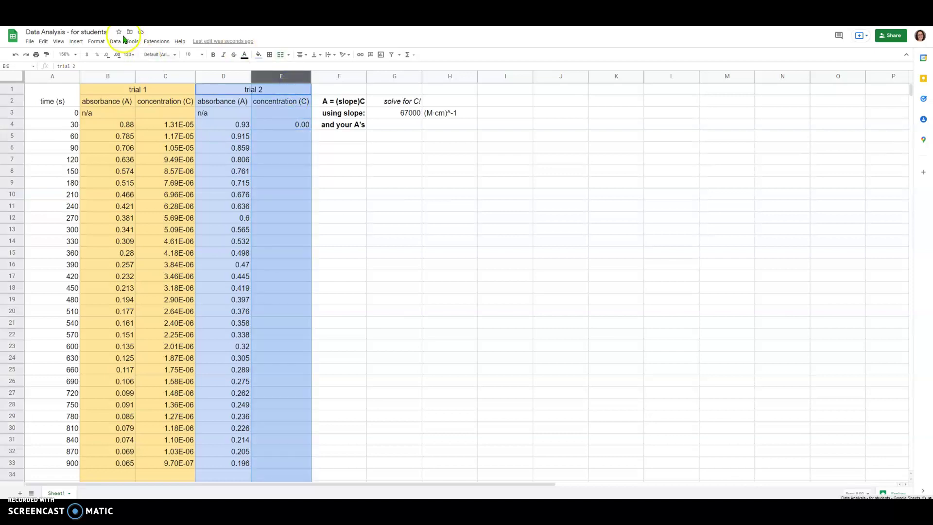
click(96, 41)
mouse_move(135, 73)
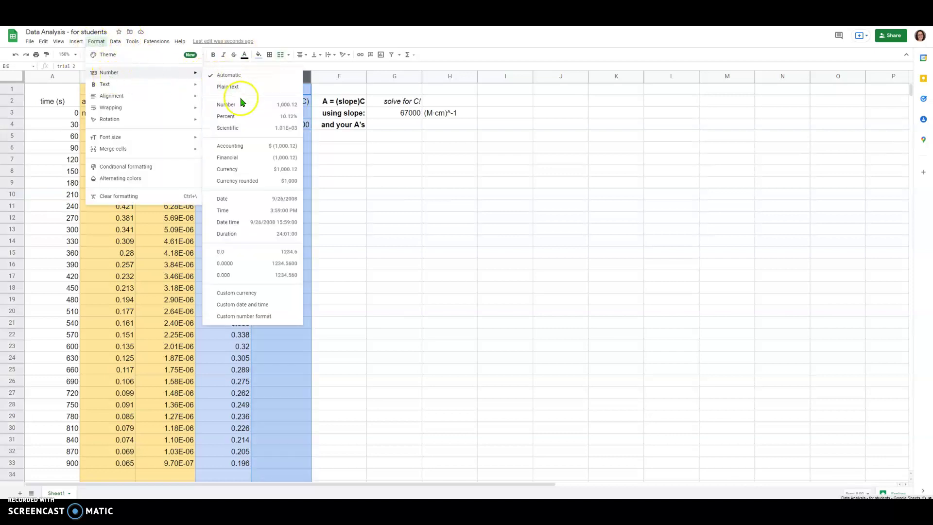
click(243, 128)
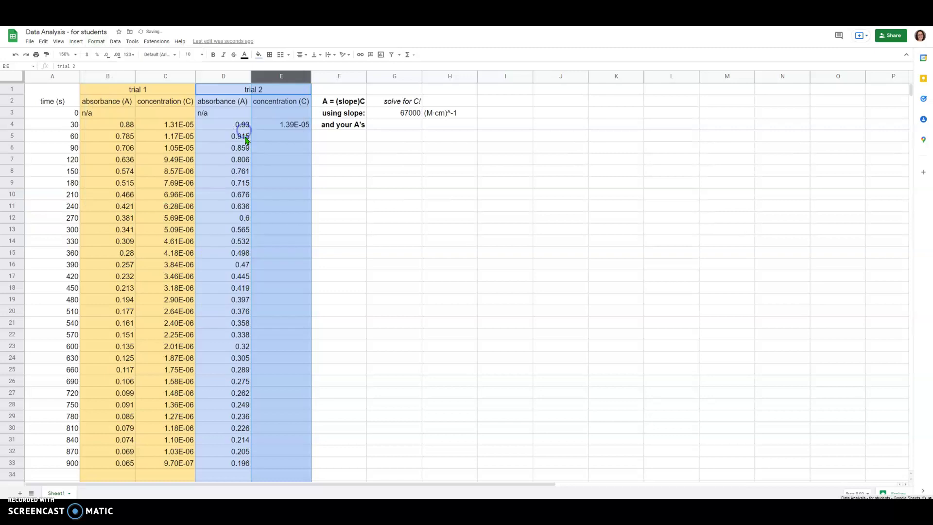
- Fill the trial 2 concentration formula from E4 down through E33
click(303, 157)
click(290, 127)
drag(311, 129, 317, 463)
click(273, 251)
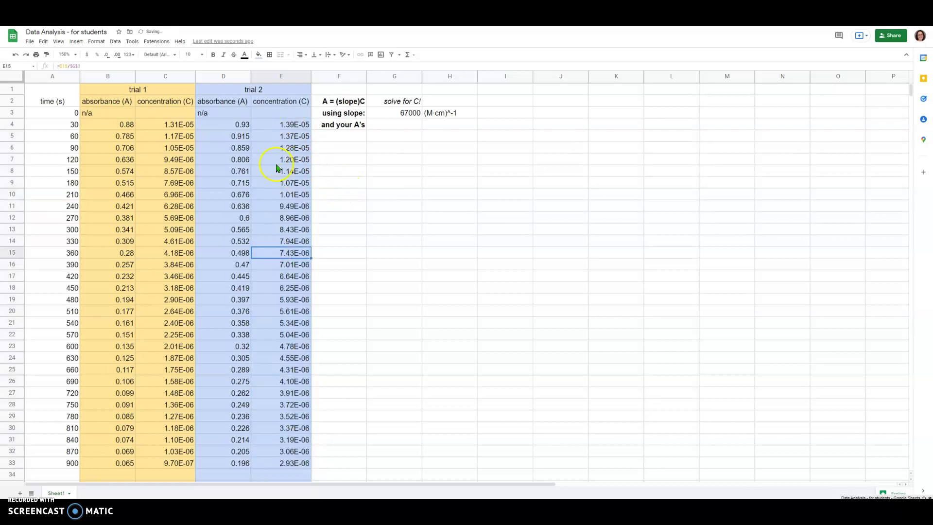
- Compare the first calculated concentrations of the two trials in C4 and E4
click(190, 128)
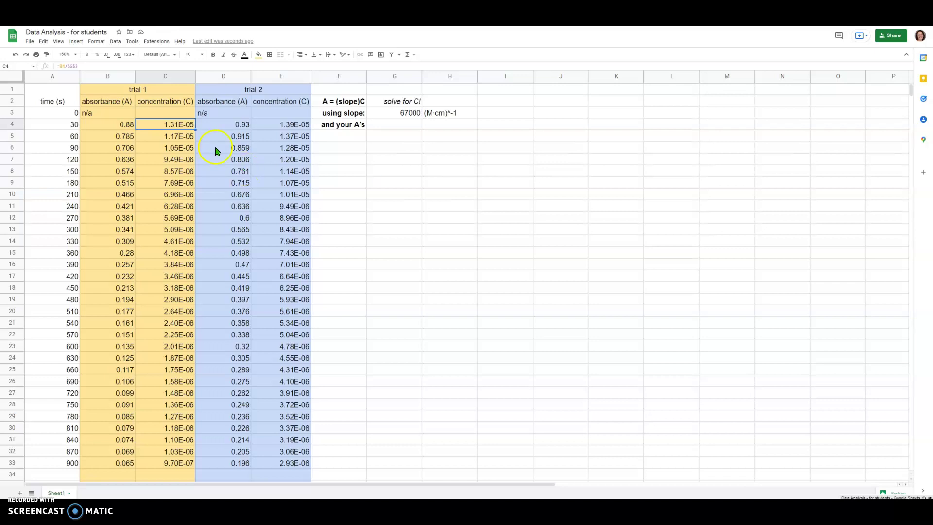
click(279, 129)
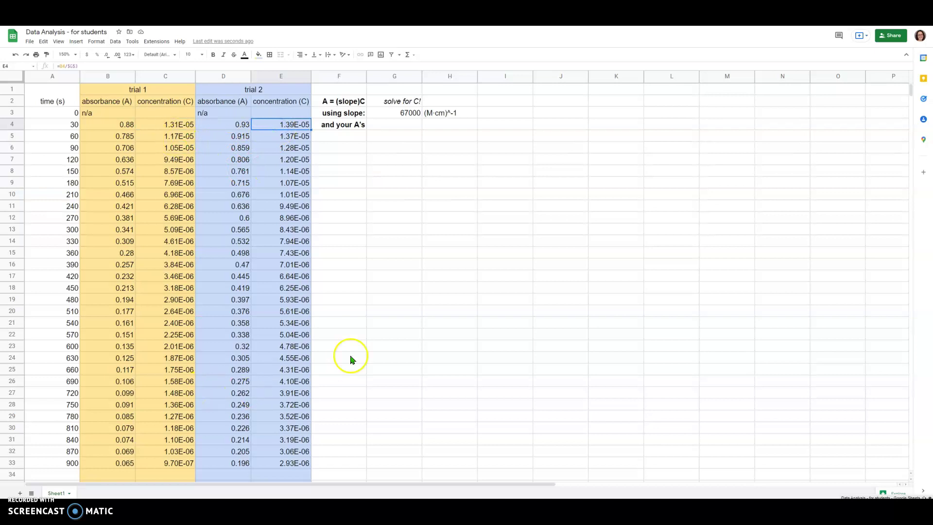
click(346, 235)
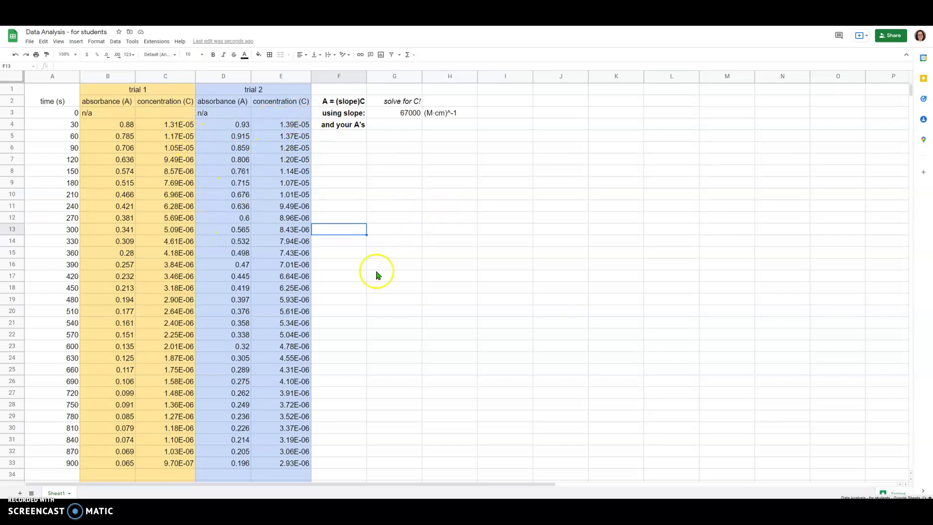
- Add a new sheet, rename Sheet1 as Raw and name the new sheet Trial 1
click(57, 492)
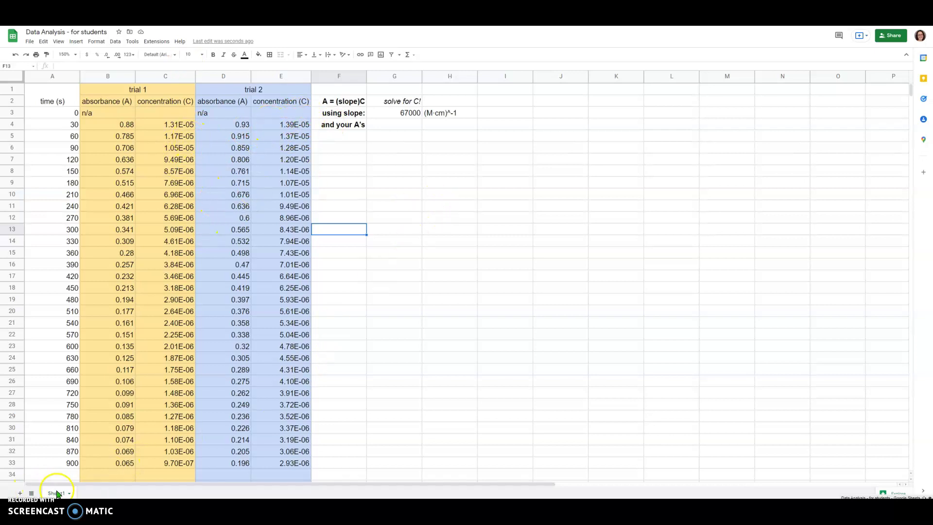
click(20, 494)
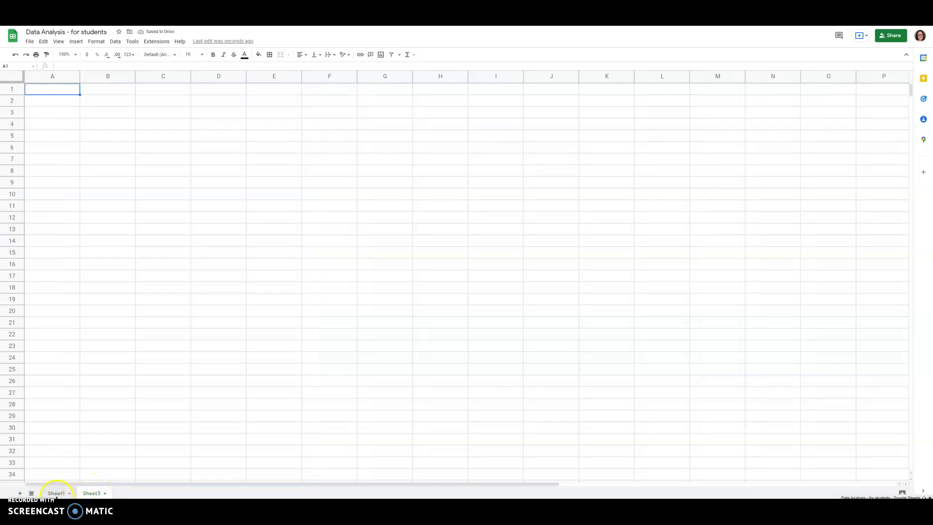
click(57, 494)
double_click(53, 493)
text(Raw)
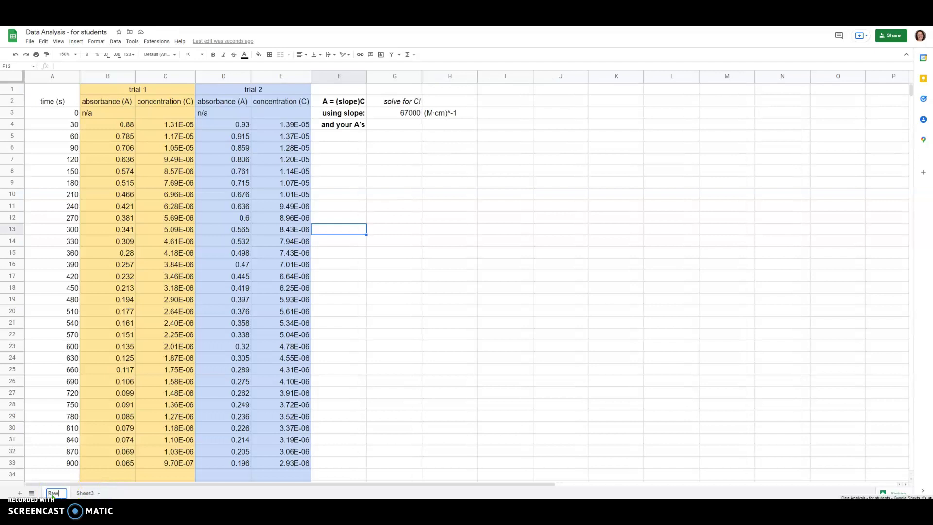
double_click(88, 493)
text(Trial 1)
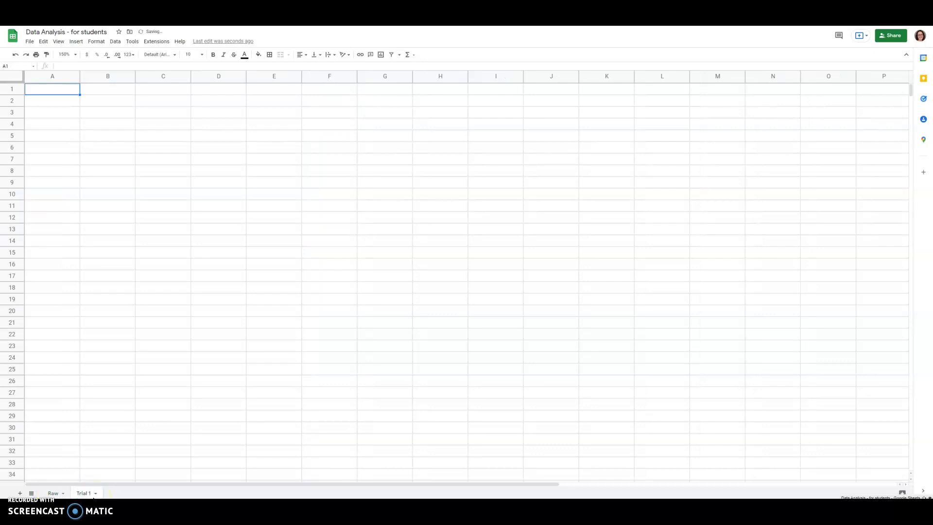
- Copy the time and trial 1 data in A1:C33 of the Raw sheet into A1 of the Trial 1 sheet as values only
click(57, 493)
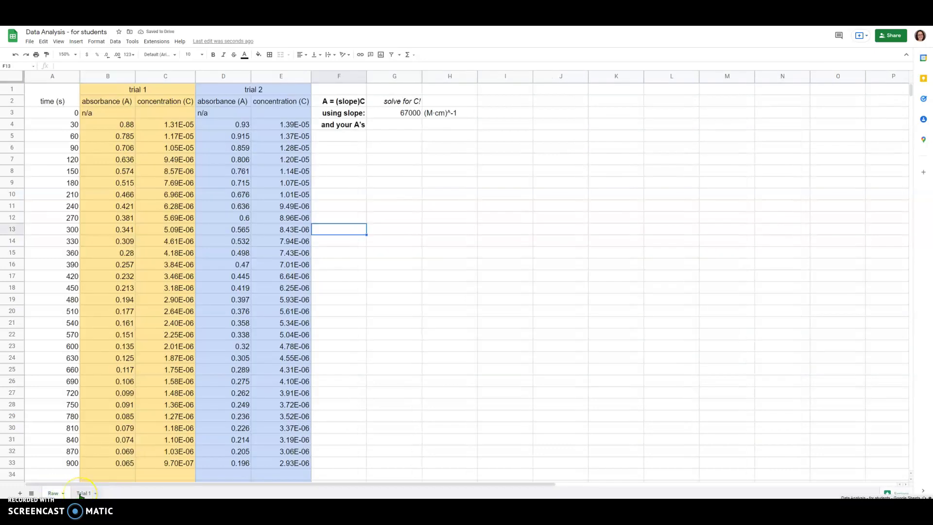
mouse_move(48, 90)
mouse_down()
mouse_move(167, 183)
mouse_move(167, 464)
mouse_up()
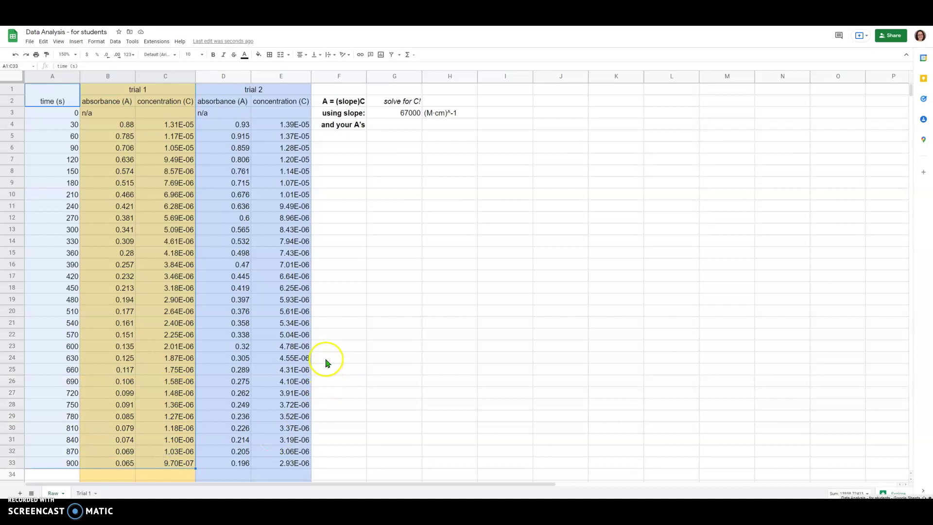
key(ctrl+c)
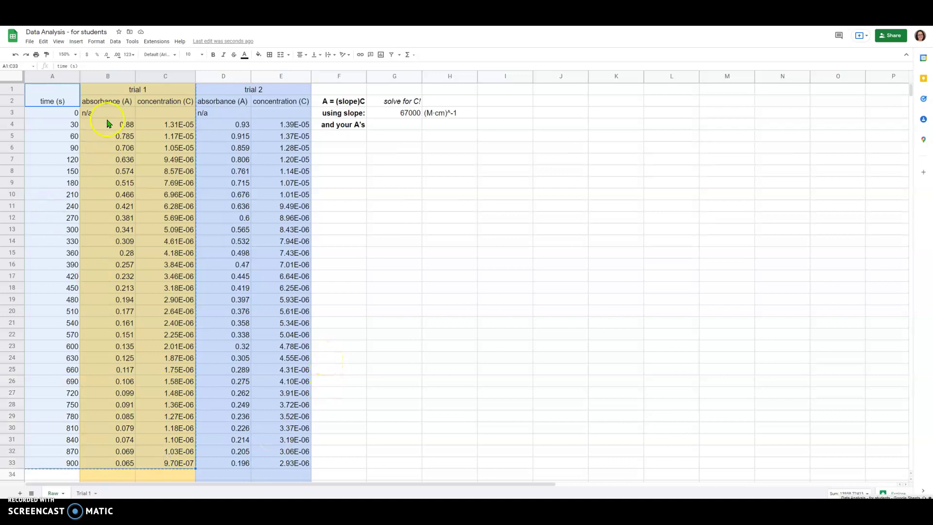
click(67, 495)
click(80, 494)
click(56, 41)
click(47, 41)
mouse_move(75, 121)
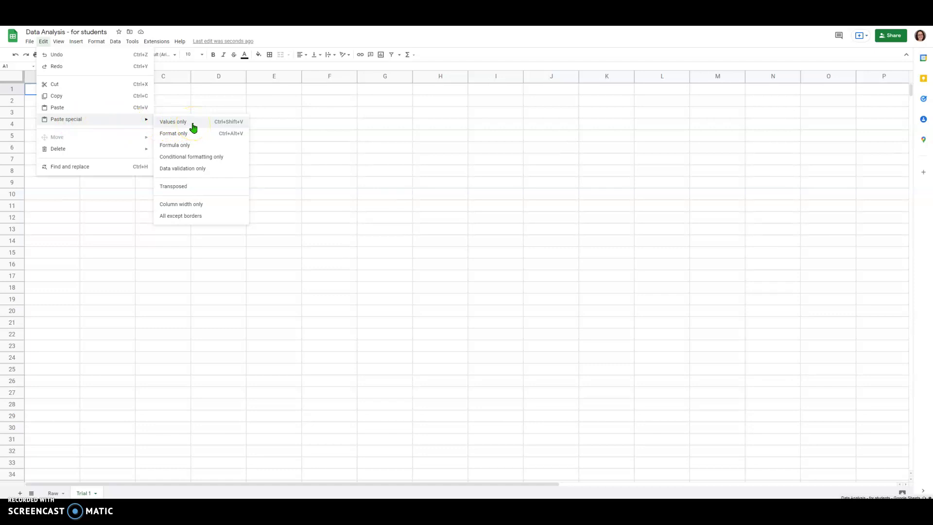
click(173, 122)
- Fit the widths of the absorbance column B and the concentration column C to their contents
click(233, 171)
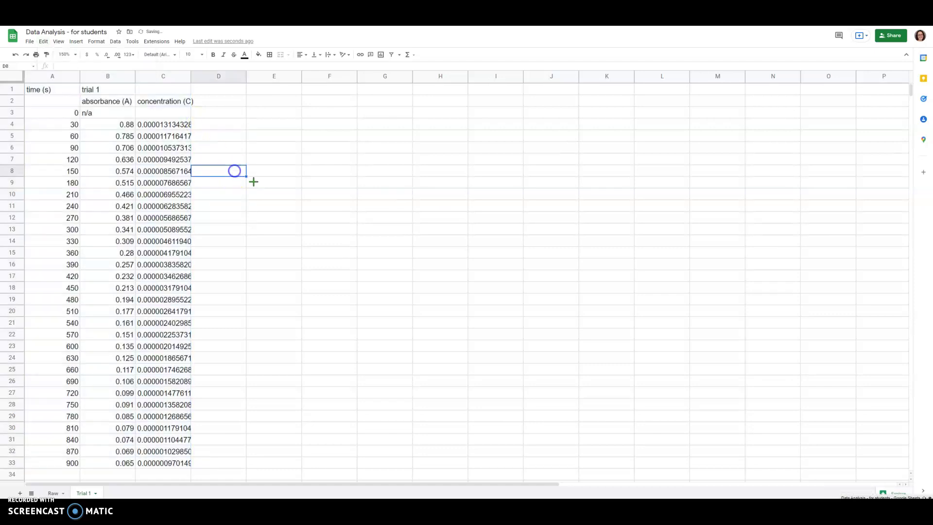
double_click(134, 76)
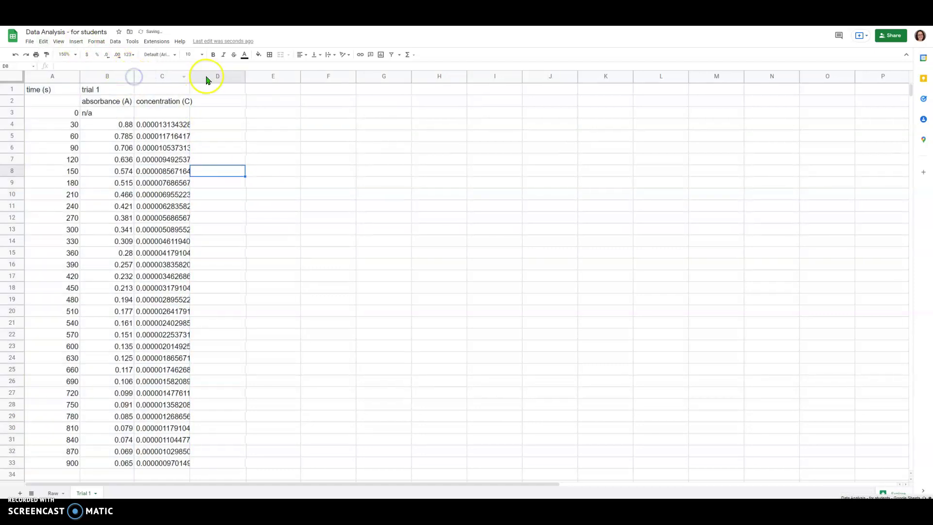
drag(190, 76, 200, 76)
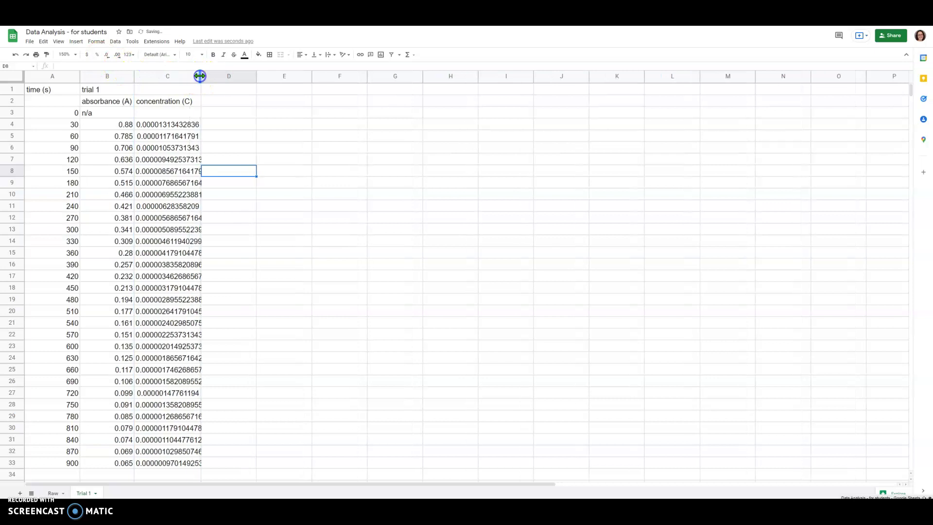
double_click(200, 77)
click(155, 159)
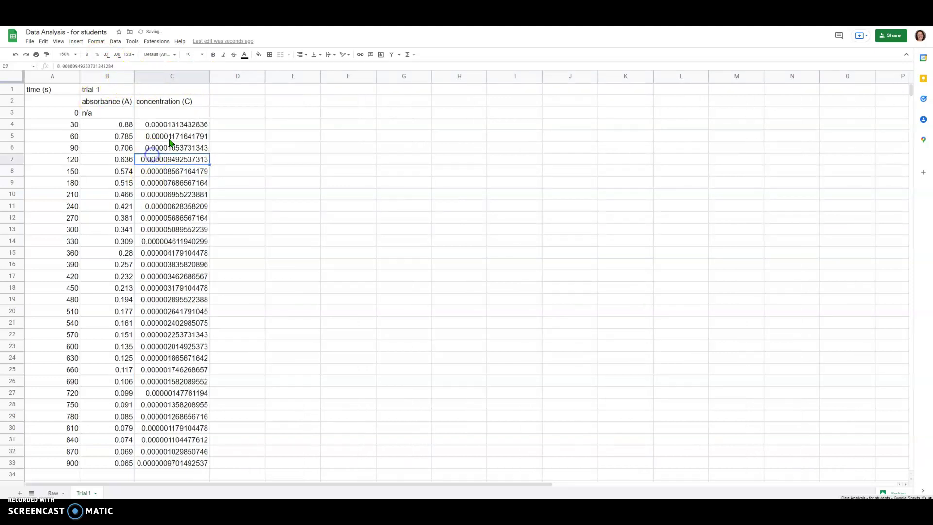
- Examine the pasted headings and the time and concentration values in rows 4 to 33 of the Trial 1 sheet
click(182, 125)
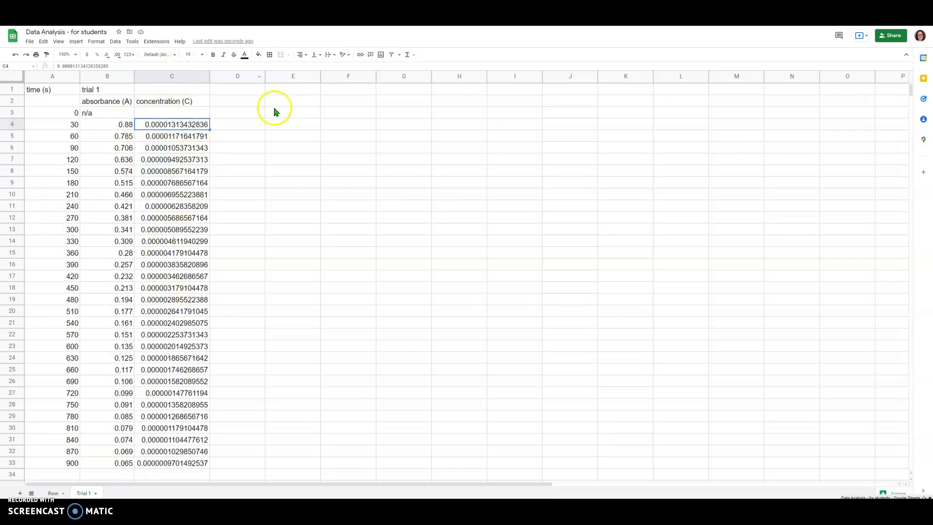
click(124, 125)
click(137, 105)
click(128, 103)
click(171, 104)
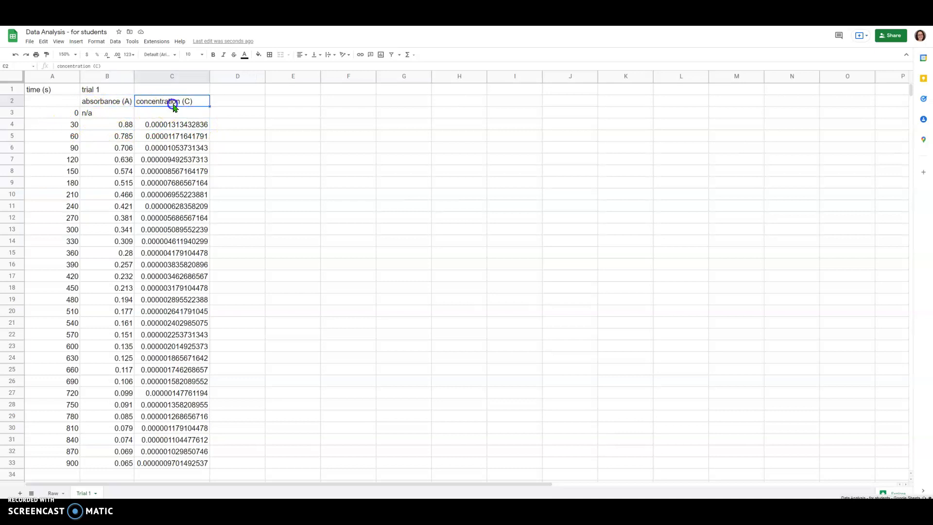
click(248, 97)
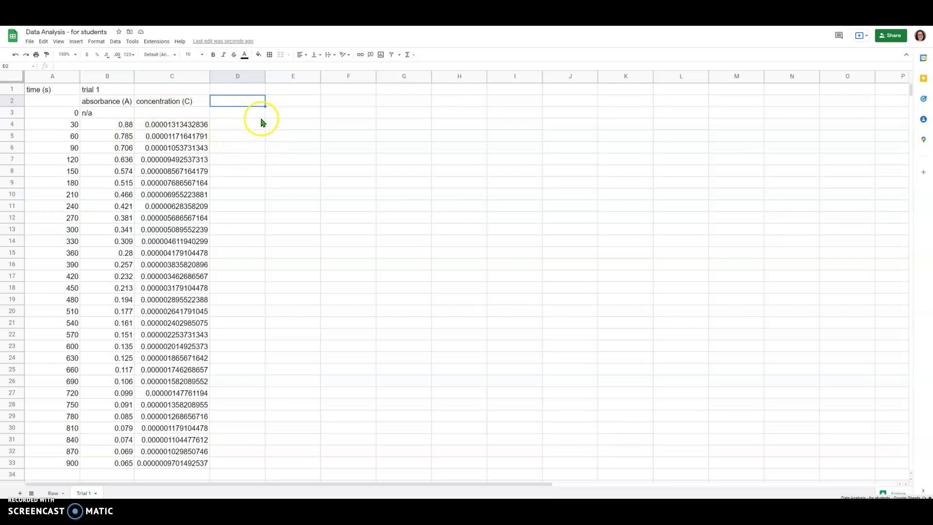
drag(190, 124, 182, 177)
drag(168, 125, 188, 463)
drag(65, 127, 58, 454)
click(360, 138)
- Enter the column headings ln(C) in D2 and 1/C in E2 beside the concentration heading
click(243, 105)
click(293, 102)
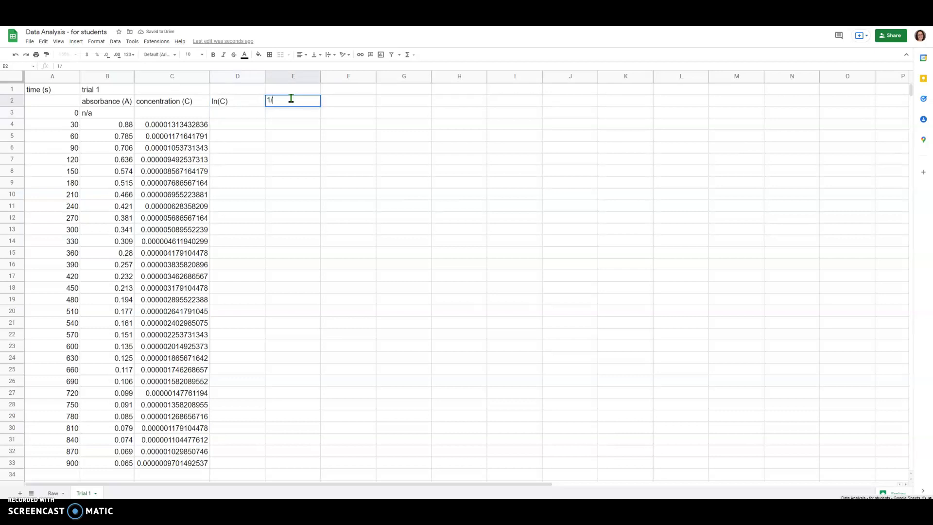
key(Return)
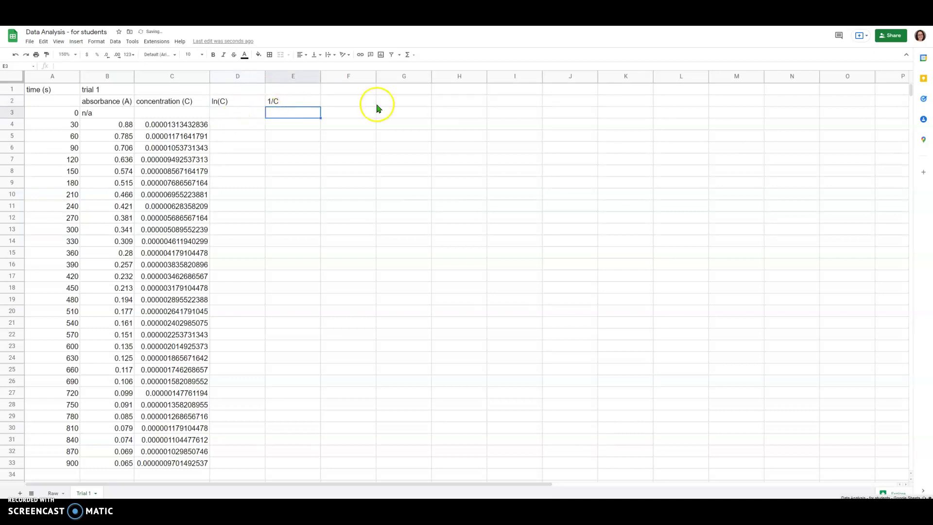
- Delete row 3, which holds the time 0 reading with n/a absorbance
click(55, 112)
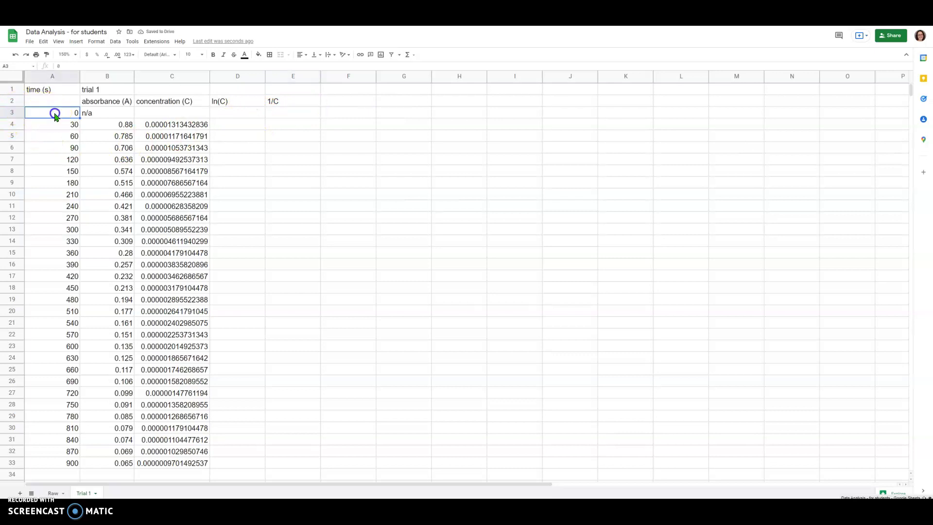
click(12, 112)
right_click(12, 112)
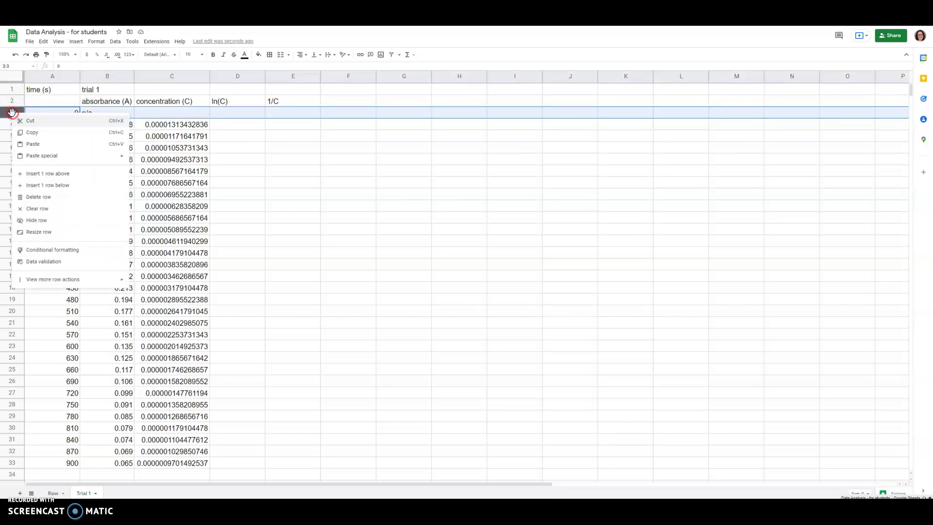
click(27, 199)
click(273, 171)
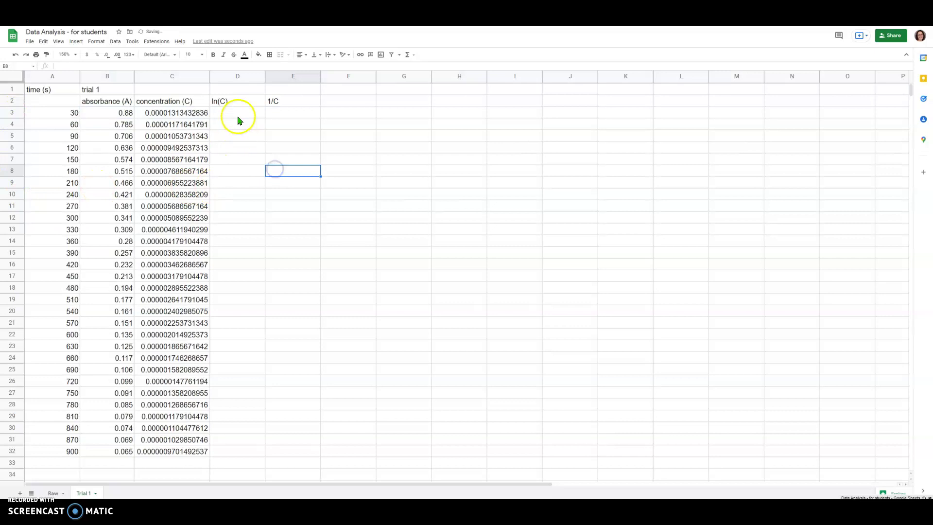
- Enter =LN(C3) in D3 and accept the suggested autofill to apply the formula down the ln(C) column to D32
click(238, 117)
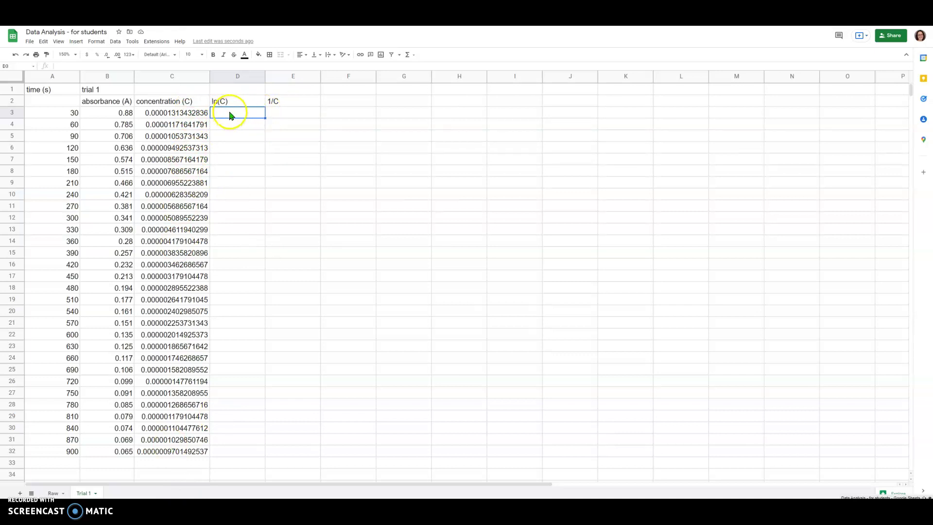
double_click(240, 113)
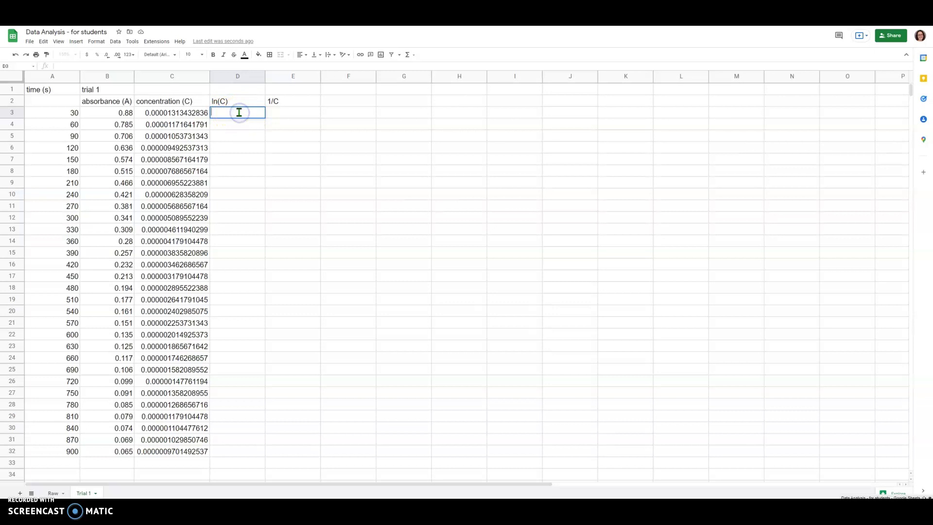
text(=ln)
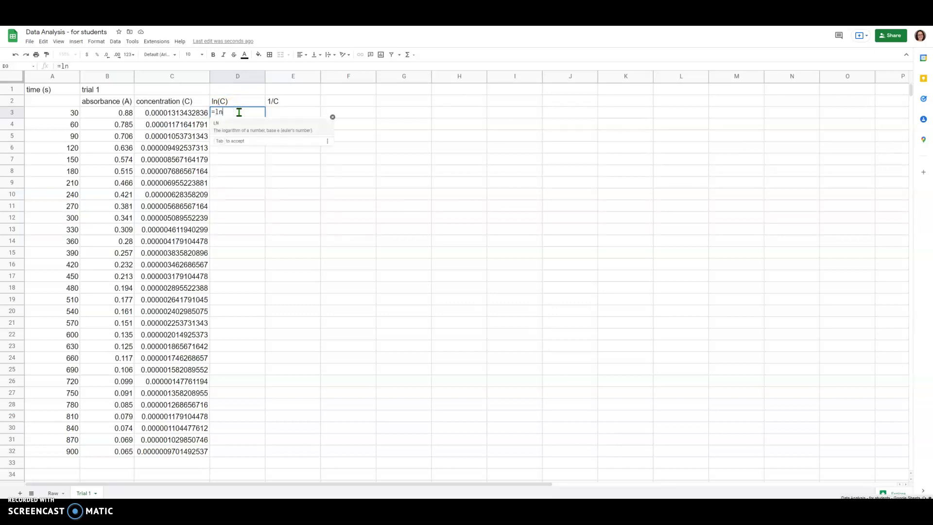
click(219, 127)
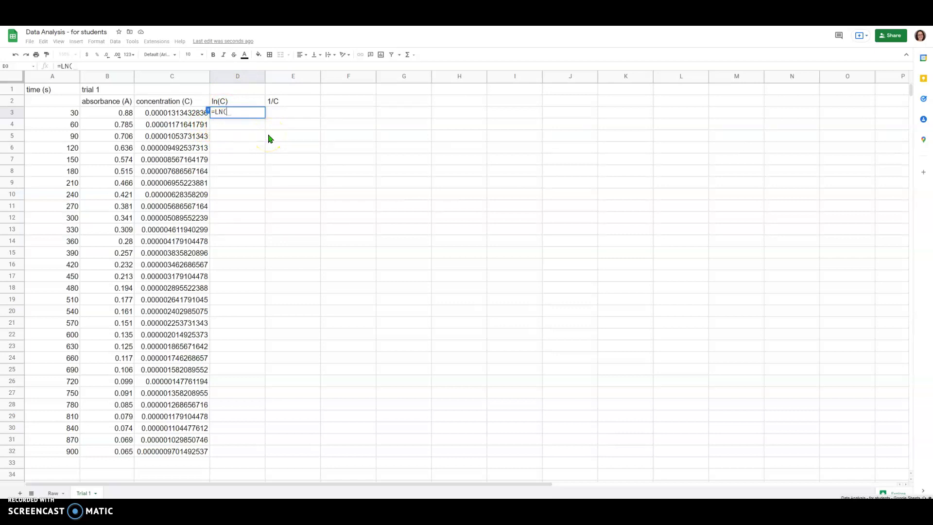
click(184, 119)
text())
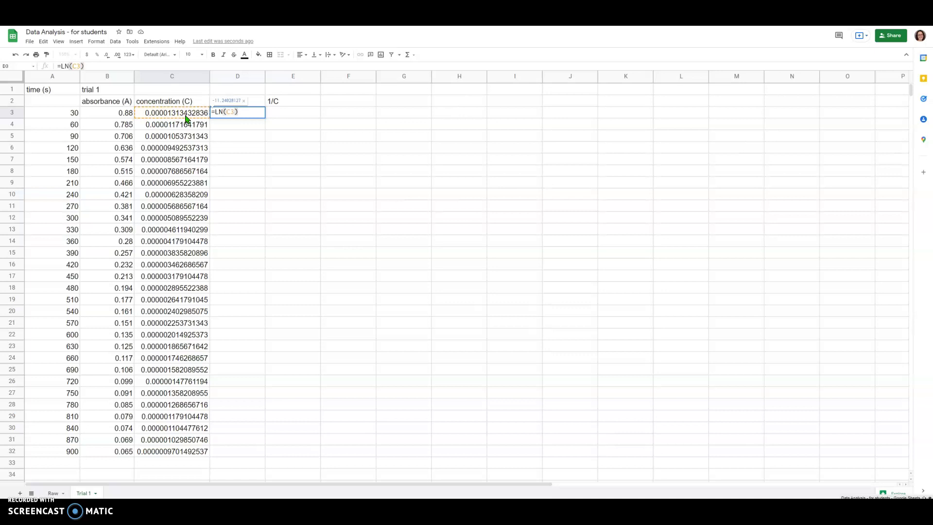
key(Return)
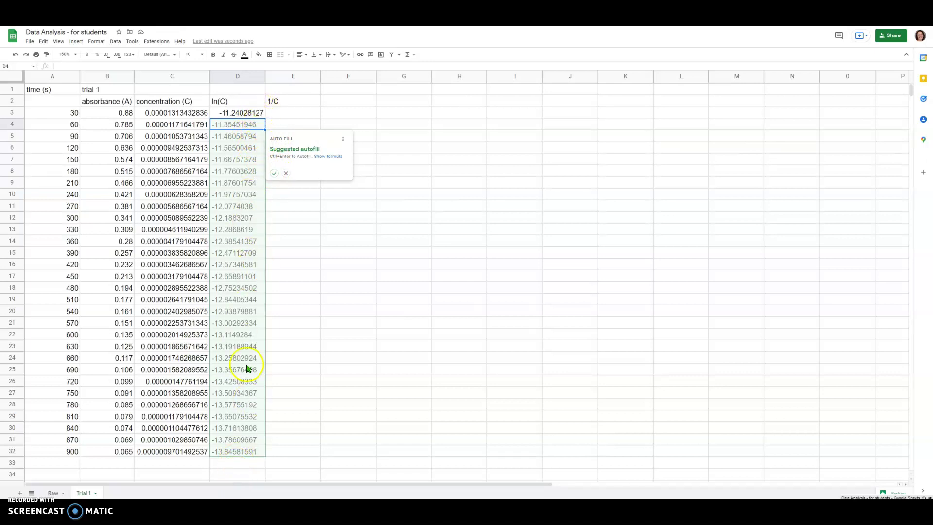
click(274, 173)
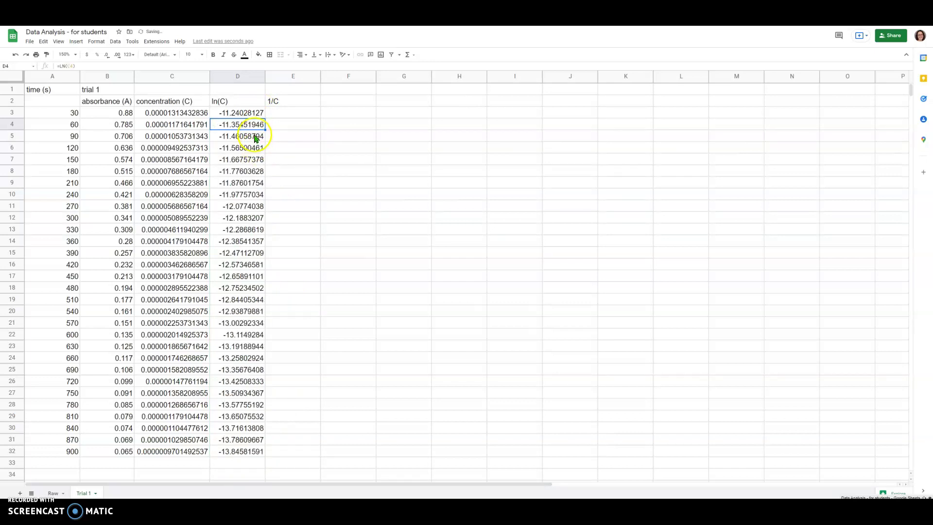
- Inspect the formulas in D3, D4 and D5 to check which concentration cell each one references
click(234, 111)
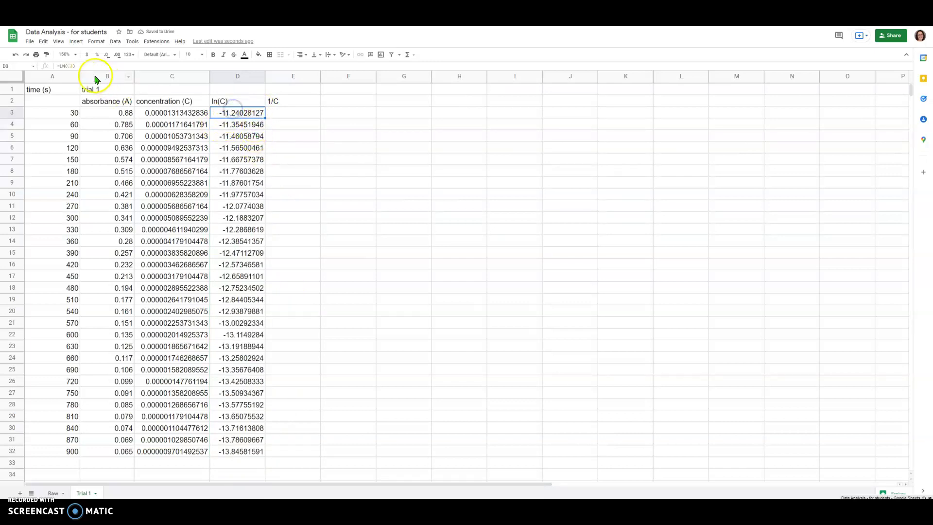
double_click(253, 116)
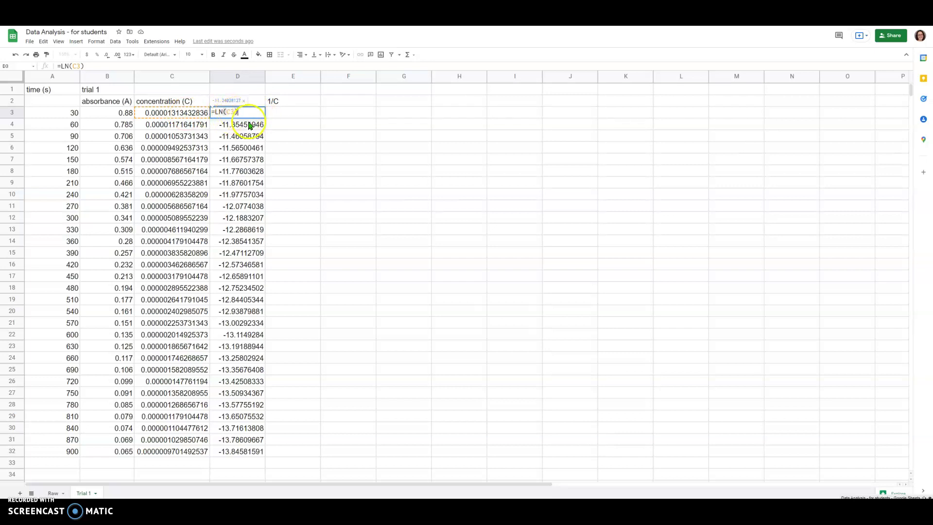
key(Return)
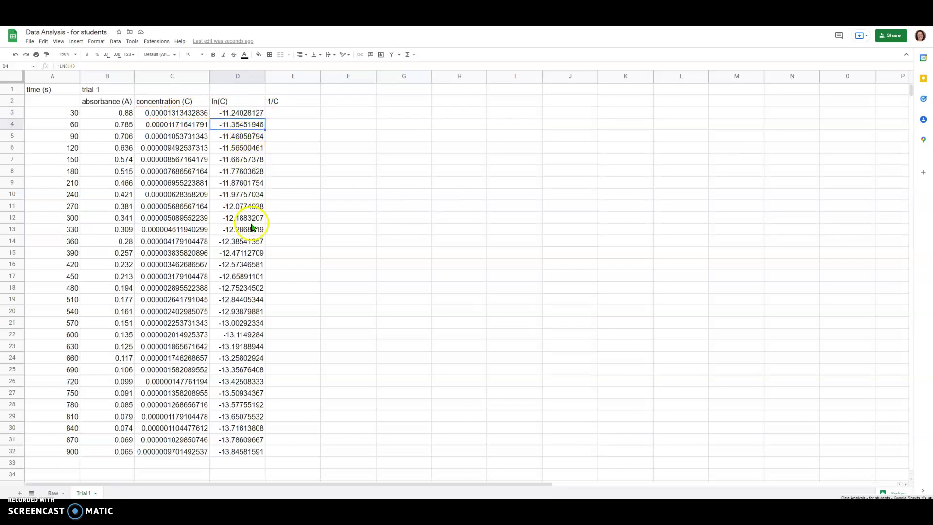
double_click(253, 126)
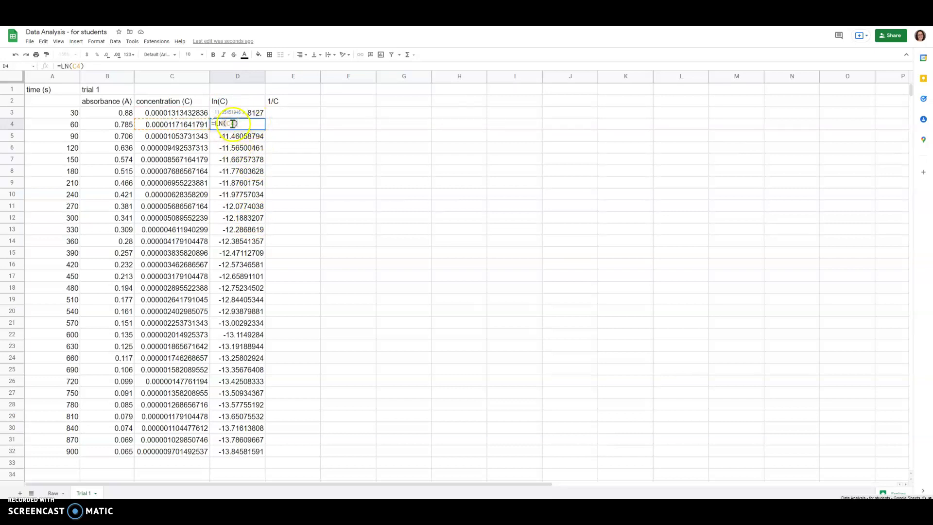
key(Return)
double_click(250, 137)
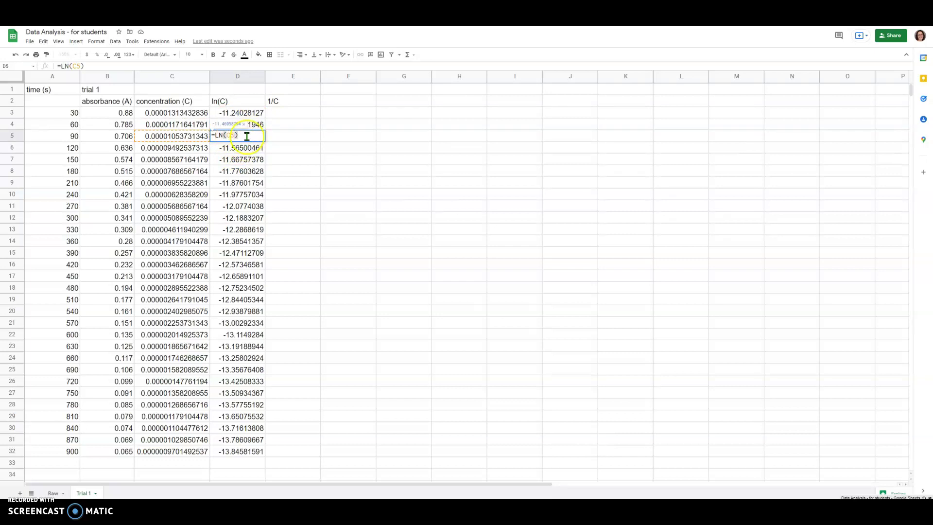
key(Return)
- Enter =1/C3 in E3 and accept the suggested autofill to apply the formula down the 1/C column to E32
click(288, 114)
click(285, 116)
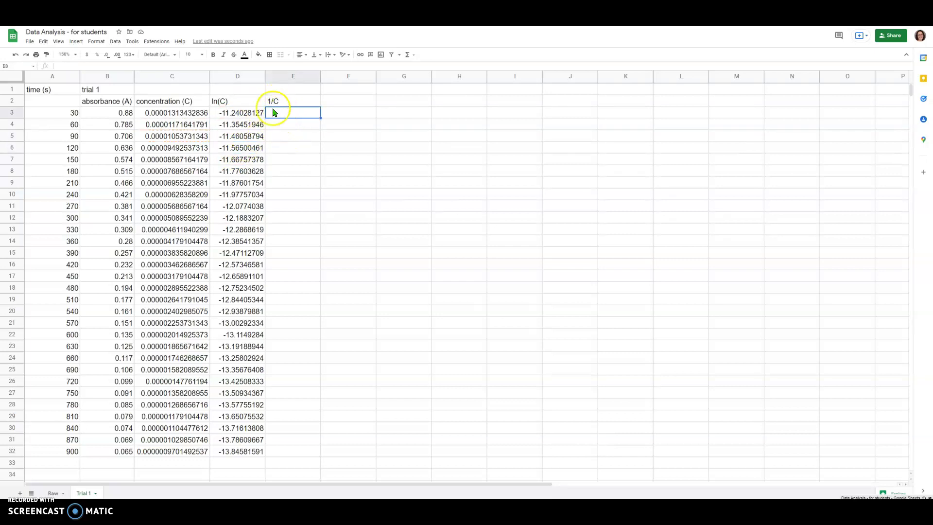
text(=1)
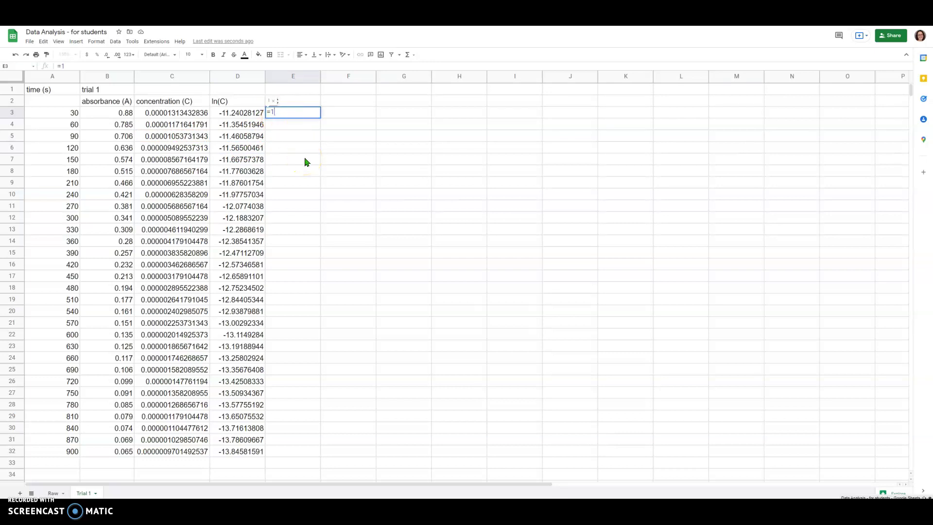
text(/)
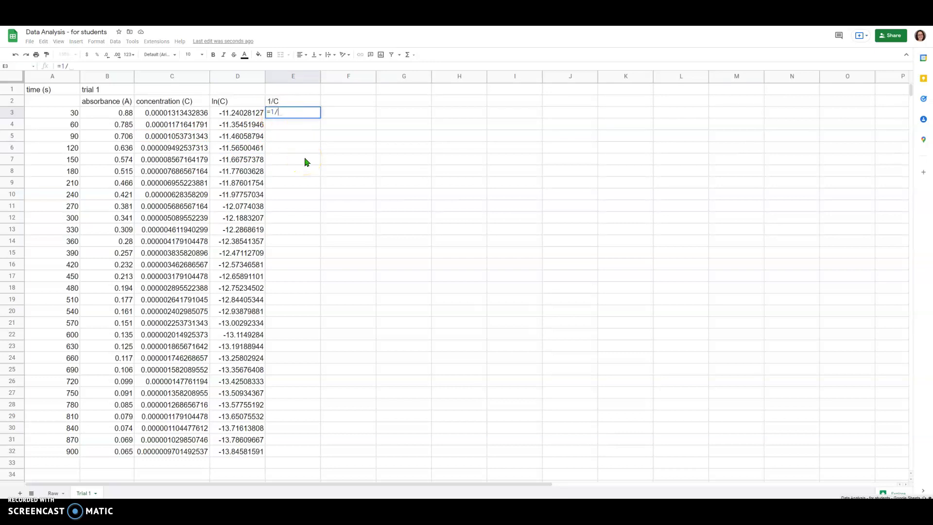
click(181, 114)
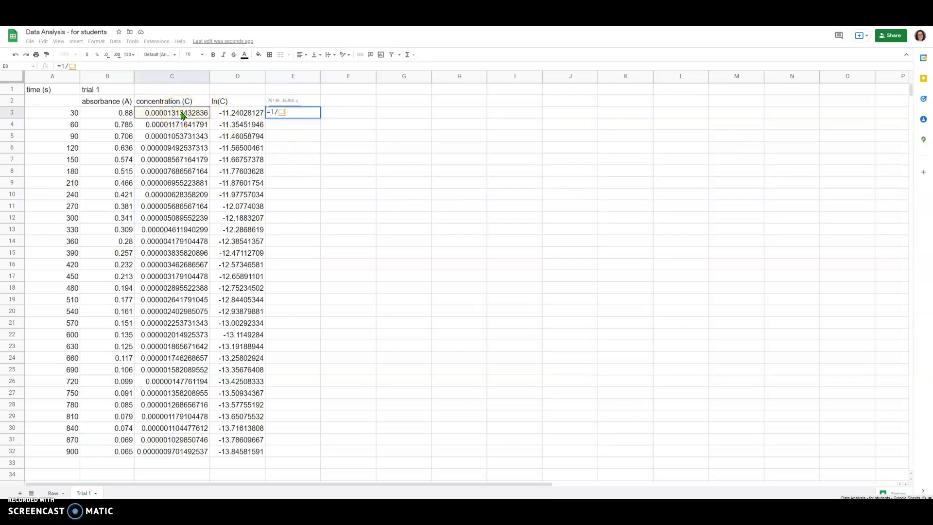
key(Return)
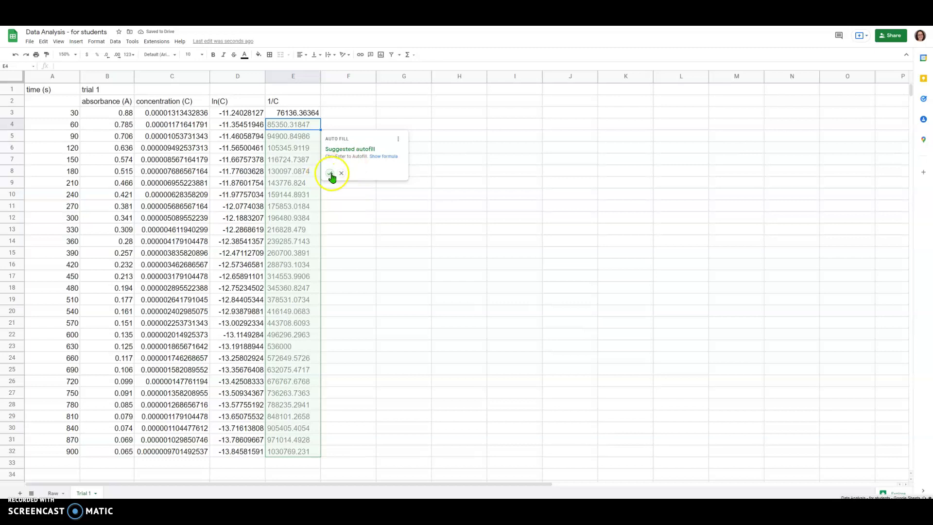
click(329, 174)
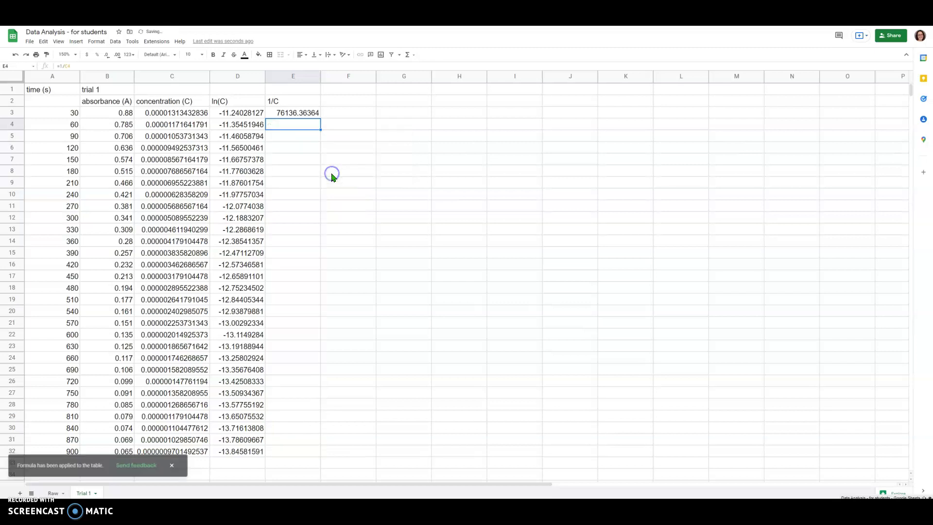
- Inspect the formulas in E4 and E5 to check which concentration cell each one references
double_click(306, 125)
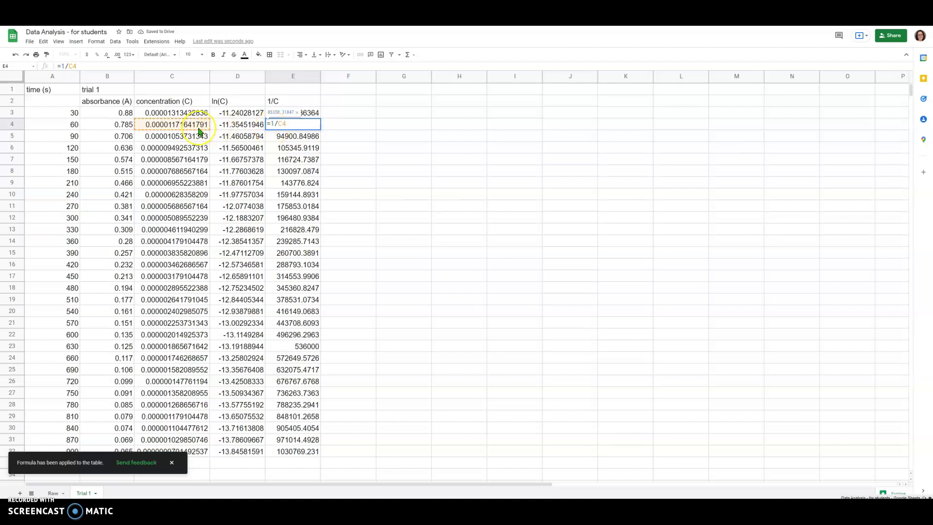
key(Return)
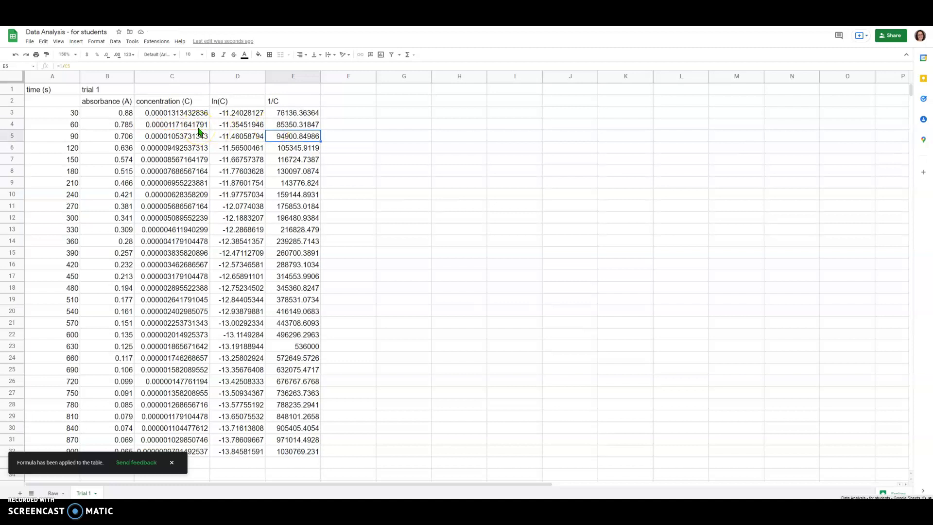
double_click(281, 137)
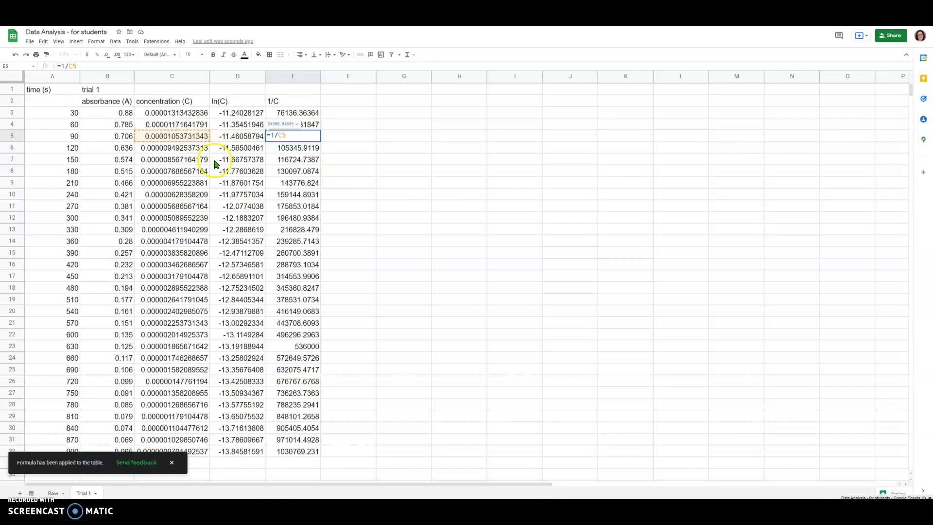
key(Return)
click(375, 136)
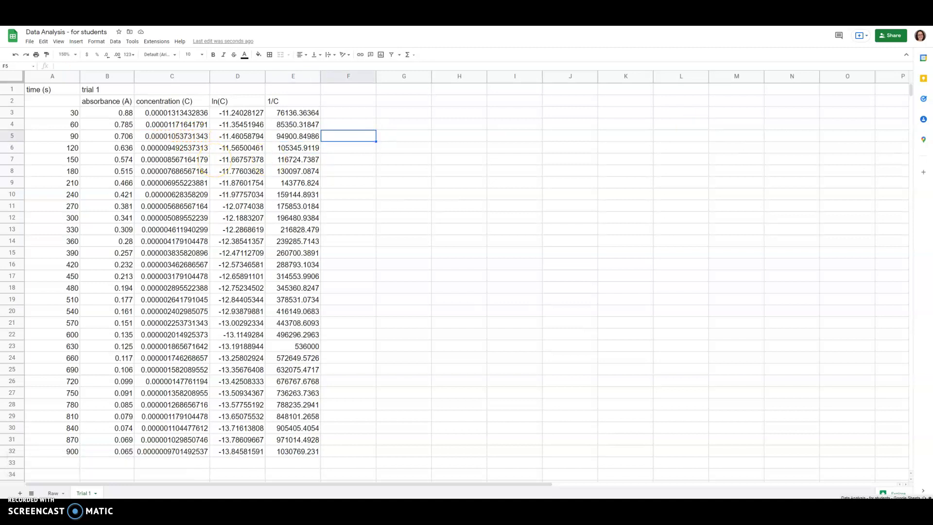
click(515, 194)
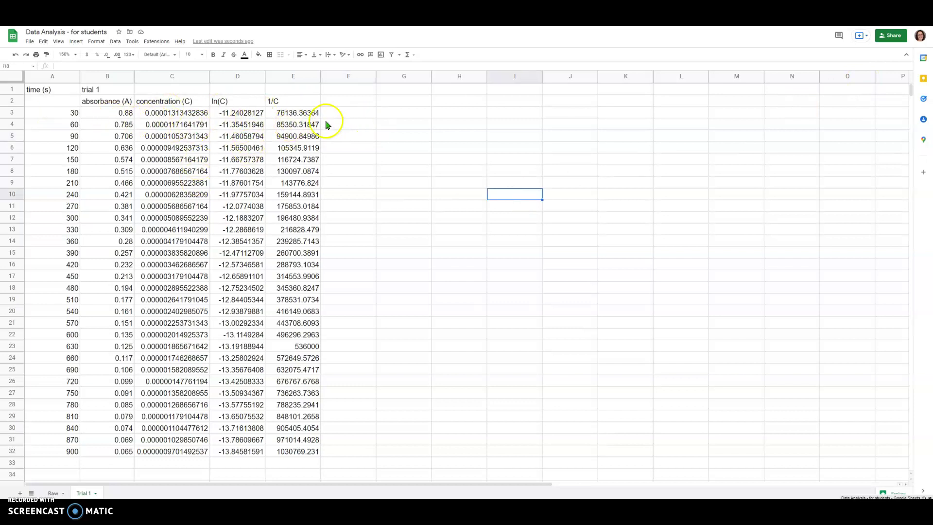
- Move the time (s) heading from A1 to A2, in line with the other column headings, and delete row 1
click(13, 91)
click(54, 91)
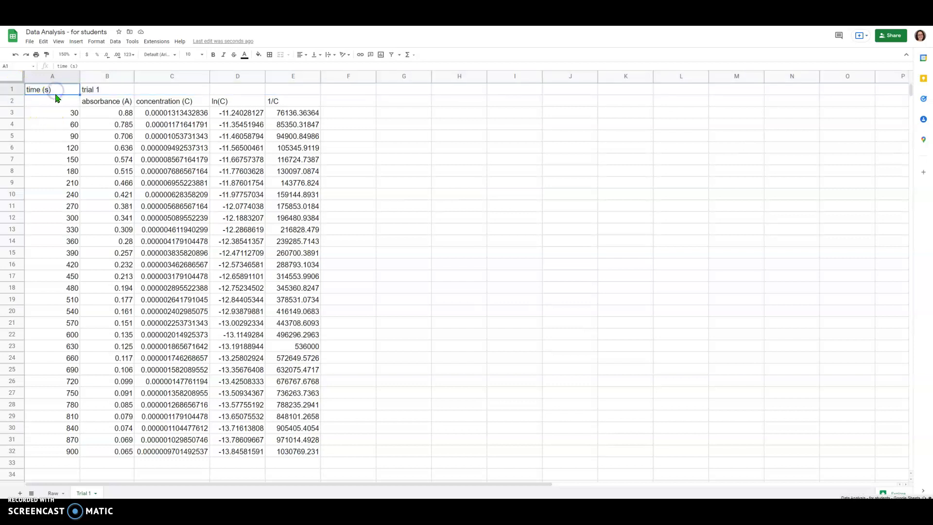
mouse_move(57, 98)
mouse_down()
mouse_move(56, 111)
mouse_move(55, 94)
mouse_move(57, 102)
mouse_up()
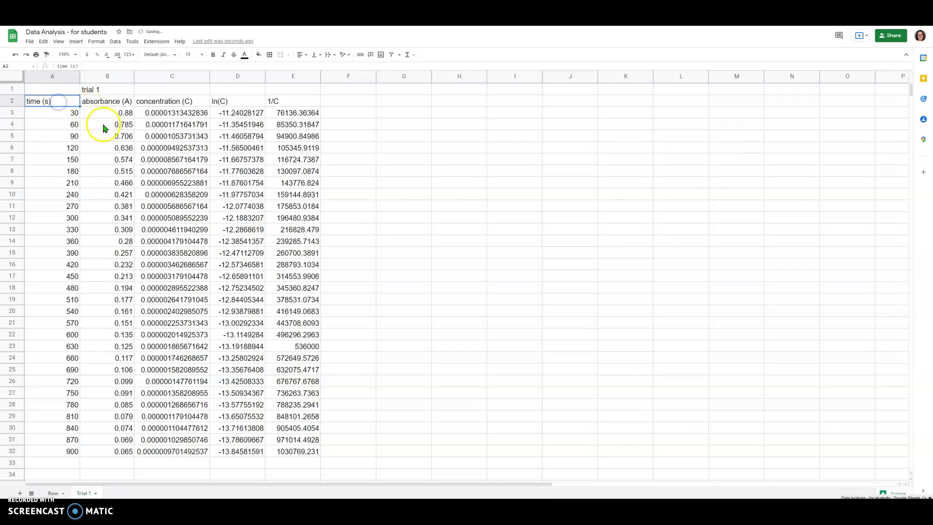
click(103, 125)
right_click(19, 90)
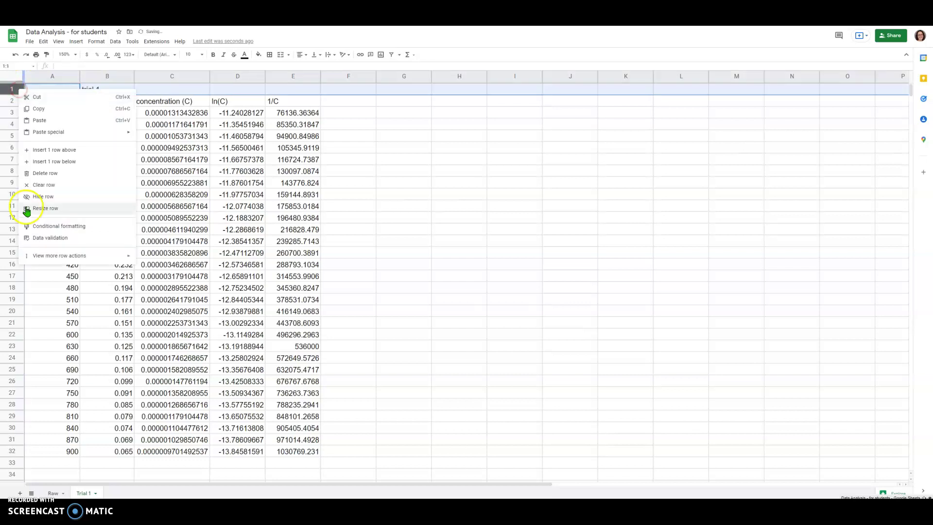
click(56, 174)
click(365, 170)
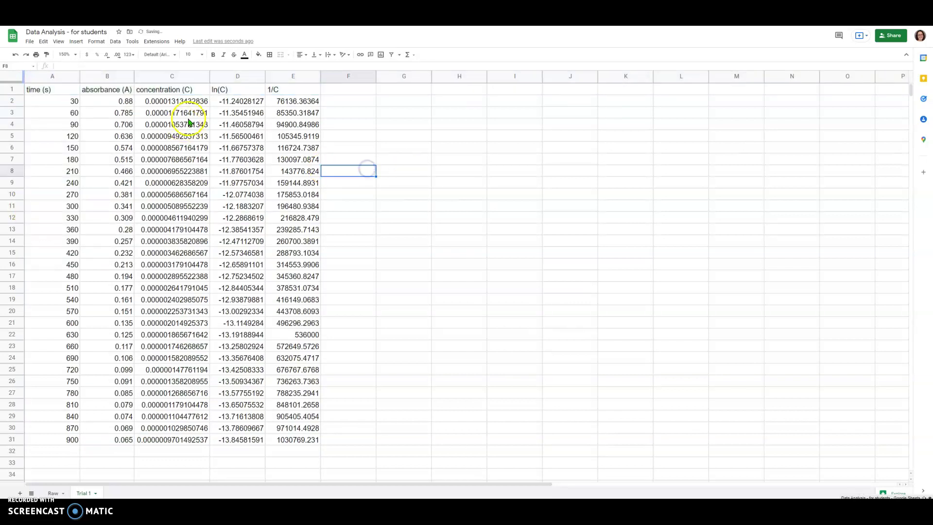
- Insert a chart from the time column A and concentration column C, and place it beside the data, clear of the 1/C column
click(53, 77)
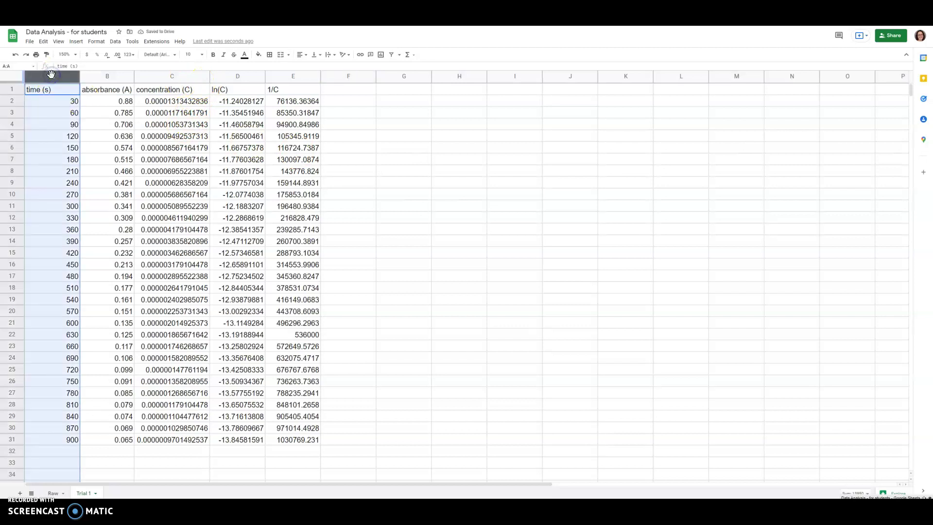
click(149, 80)
ctrl+click(177, 76)
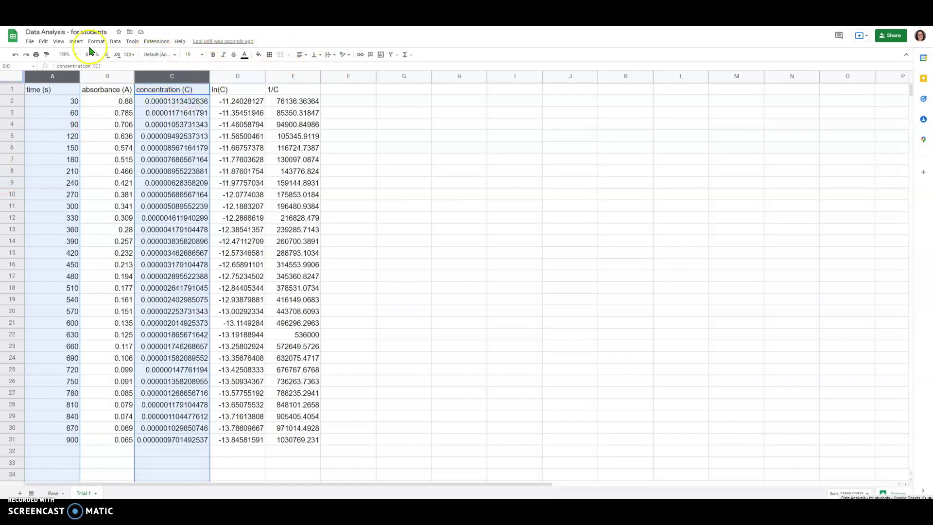
click(76, 43)
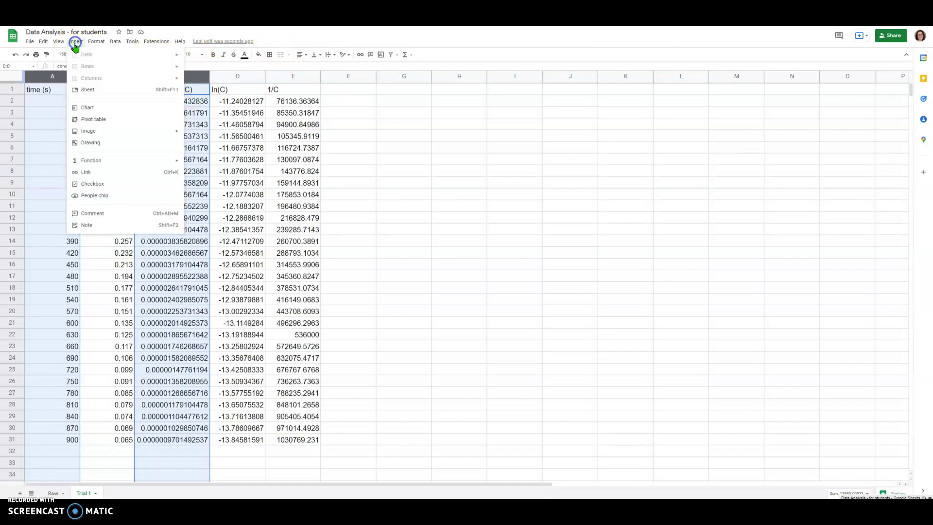
click(93, 111)
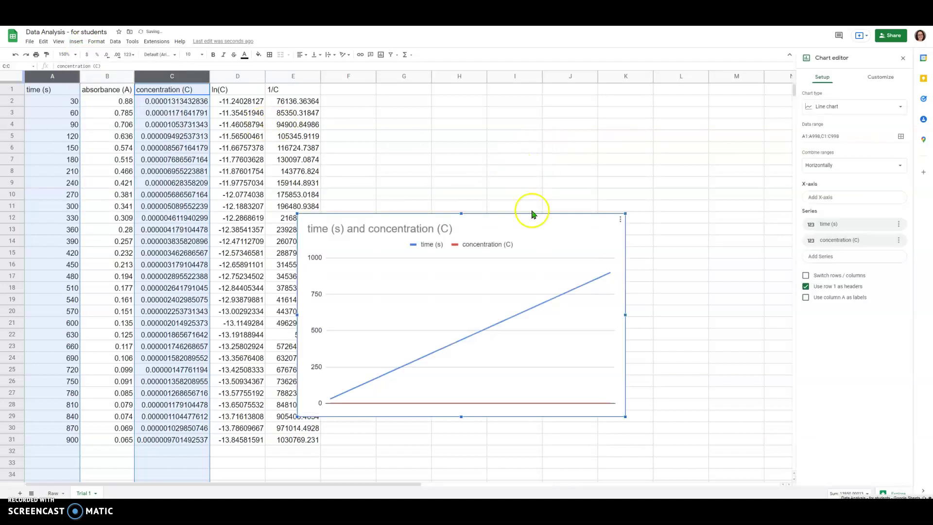
drag(506, 235, 582, 138)
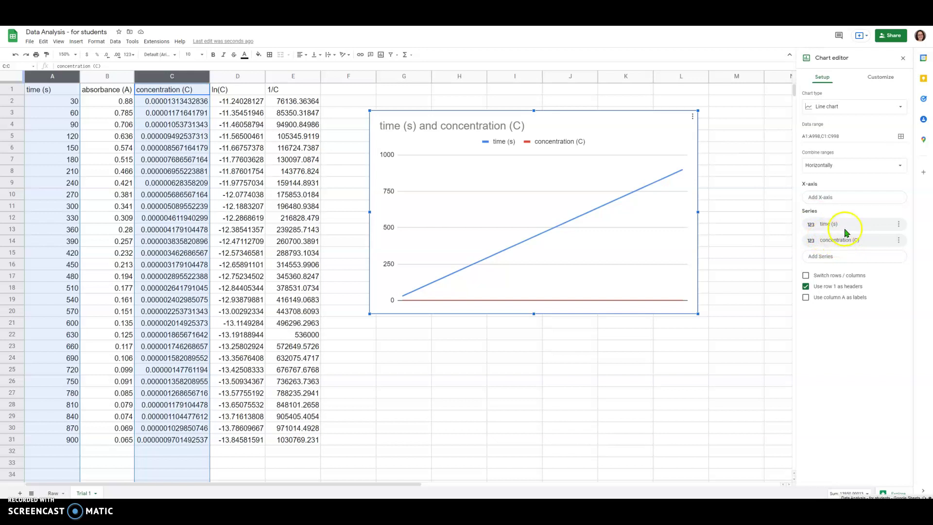
- Remove time (s) from the chart's series and assign it as the X-axis, leaving concentration (C) as the only series
click(899, 224)
click(868, 241)
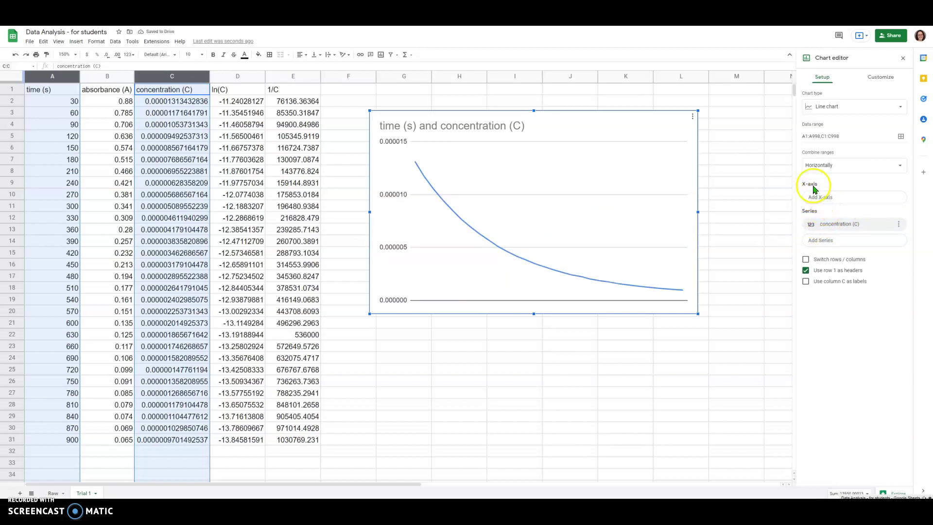
click(821, 199)
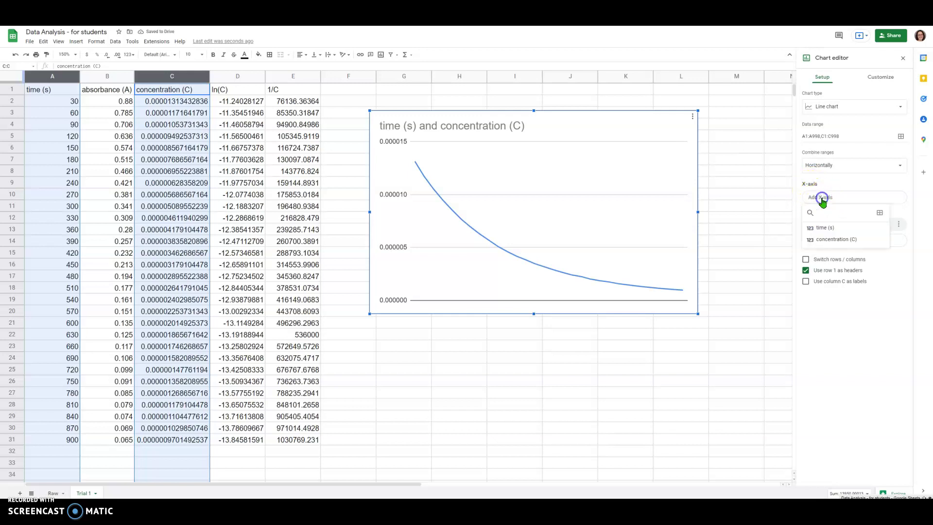
click(826, 228)
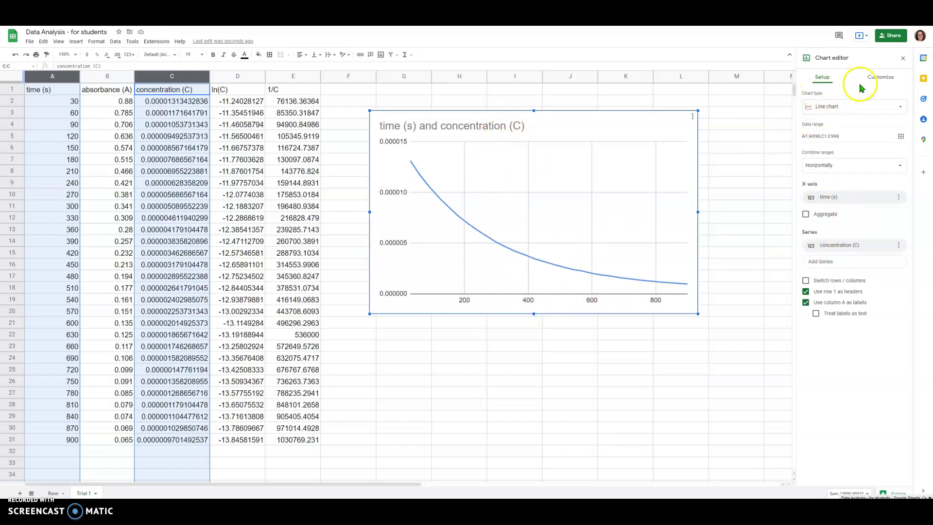
- Change the chart type from line chart to scatter chart
click(880, 77)
click(840, 96)
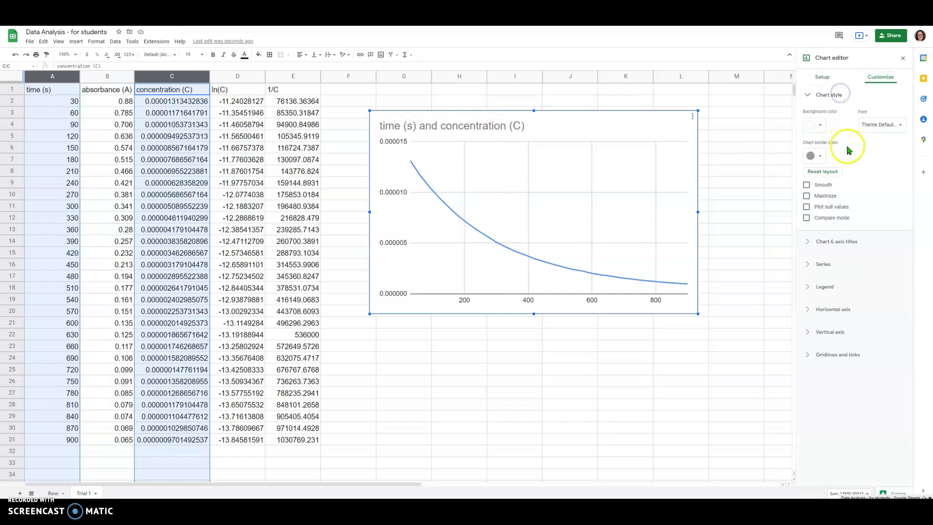
click(822, 77)
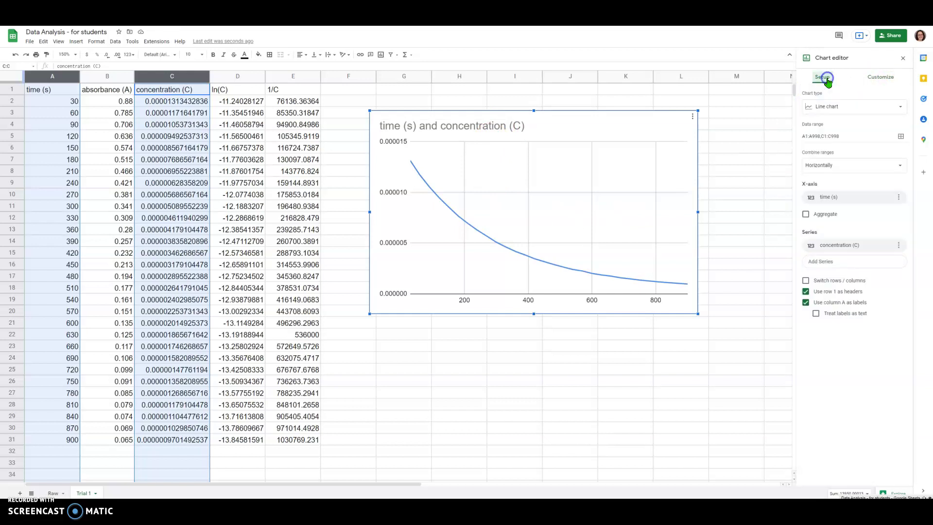
click(825, 107)
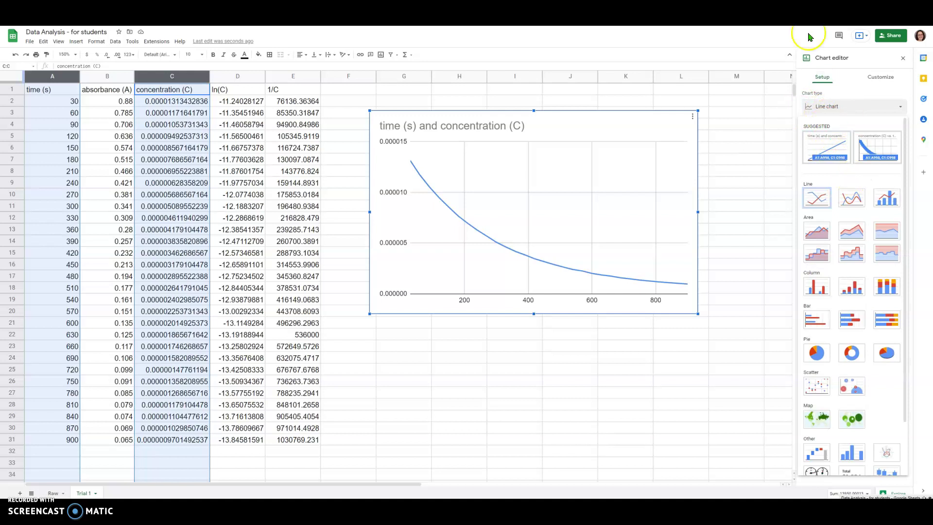
click(824, 390)
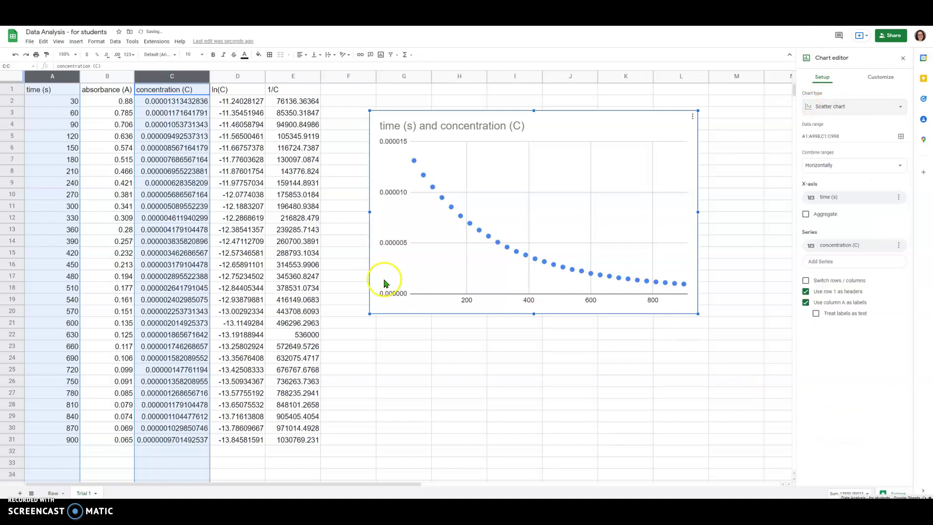
- Replace the chart title with "Zeroth Order Kinetics Graph (m=0)" and center it
click(443, 128)
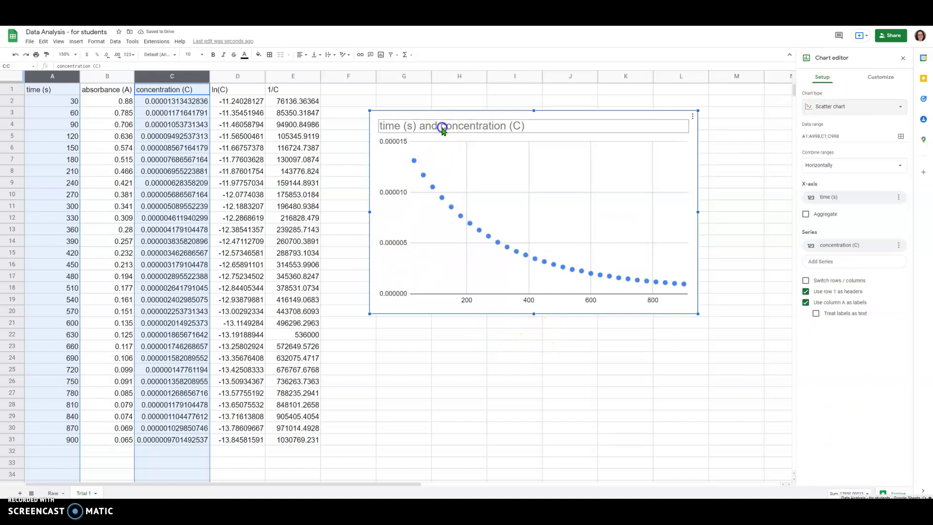
click(442, 127)
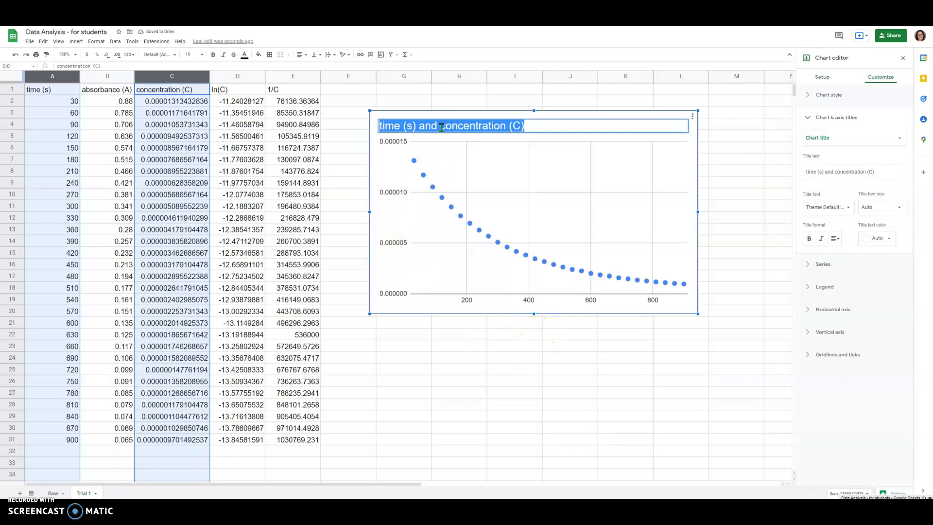
text(Kinetics Graph (m=0)
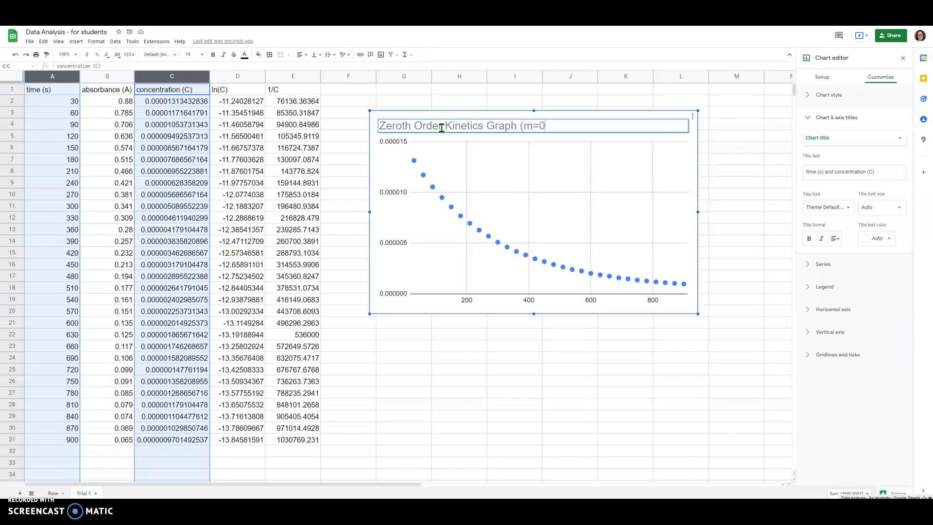
click(626, 170)
click(612, 125)
click(835, 238)
click(837, 254)
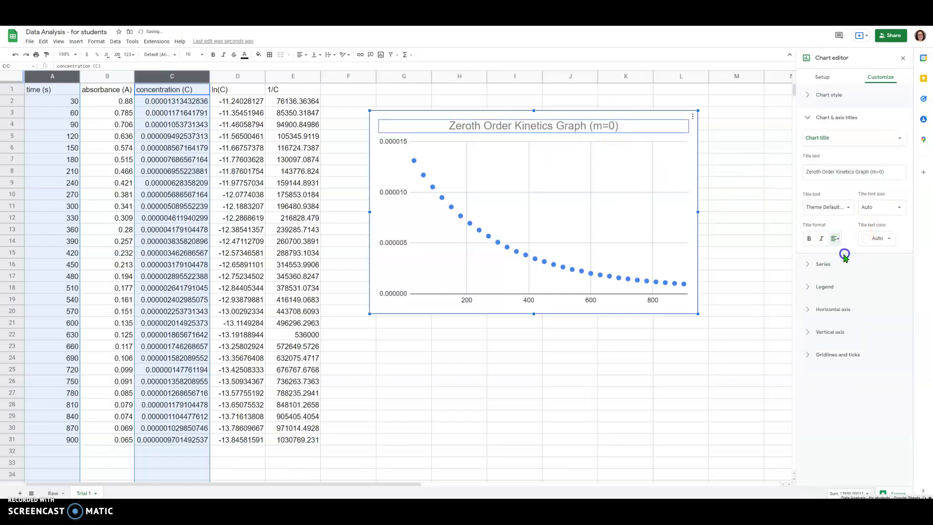
- Title the chart's horizontal axis "Time (s)" and its vertical axis "Concentration (M)"
click(398, 199)
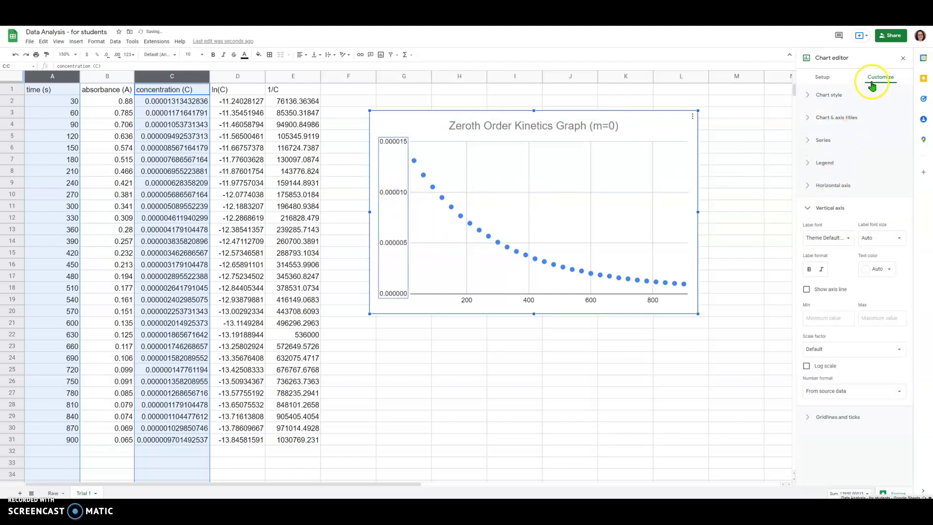
click(843, 123)
click(837, 138)
click(841, 160)
click(832, 168)
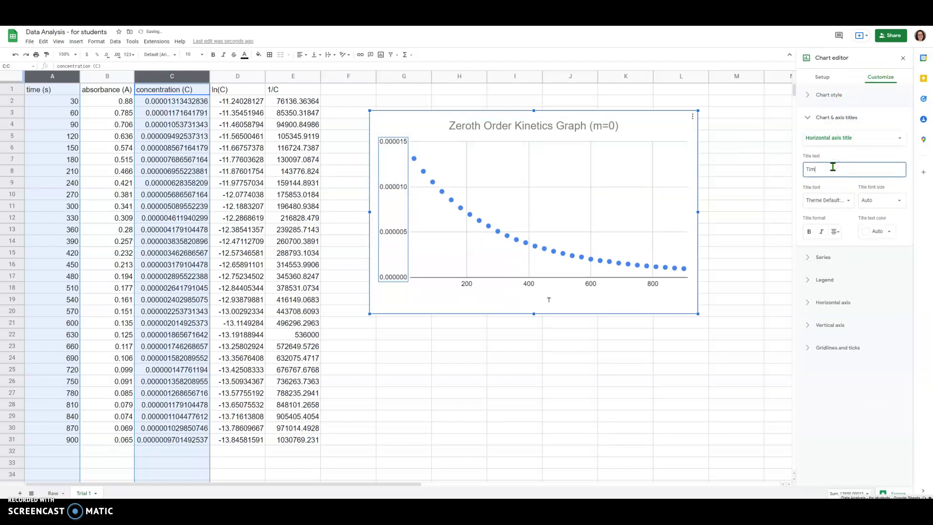
click(842, 139)
click(838, 149)
click(838, 167)
text(Concentration (M)
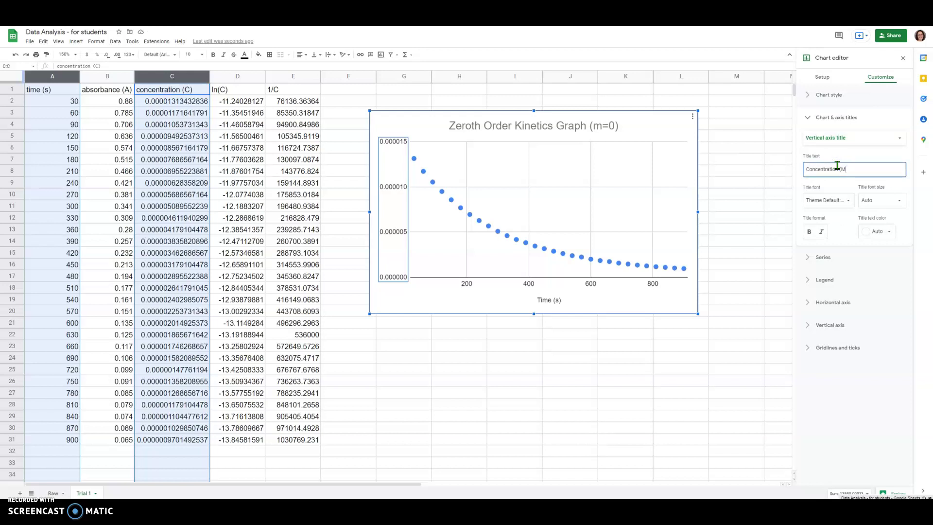
text())
- Set the font size of both the vertical and horizontal axis titles to 20
click(382, 227)
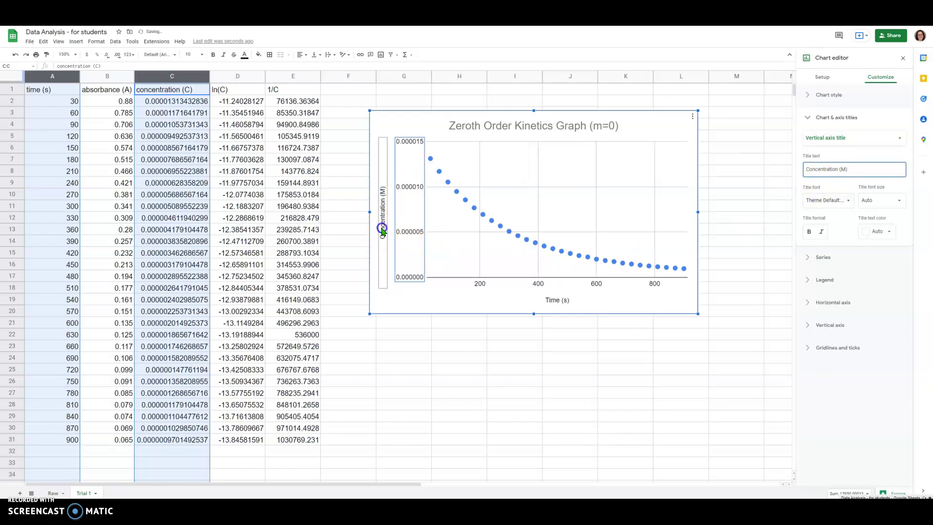
click(893, 198)
click(882, 288)
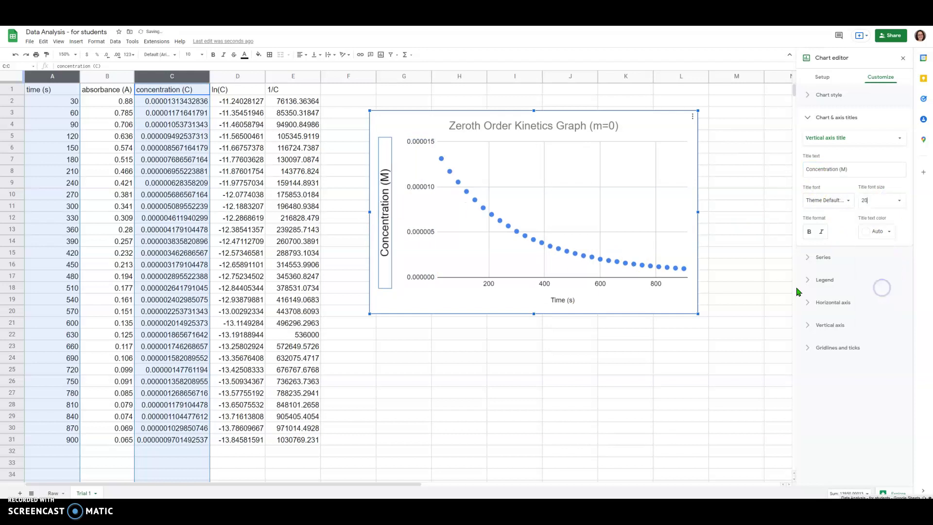
click(569, 308)
click(893, 199)
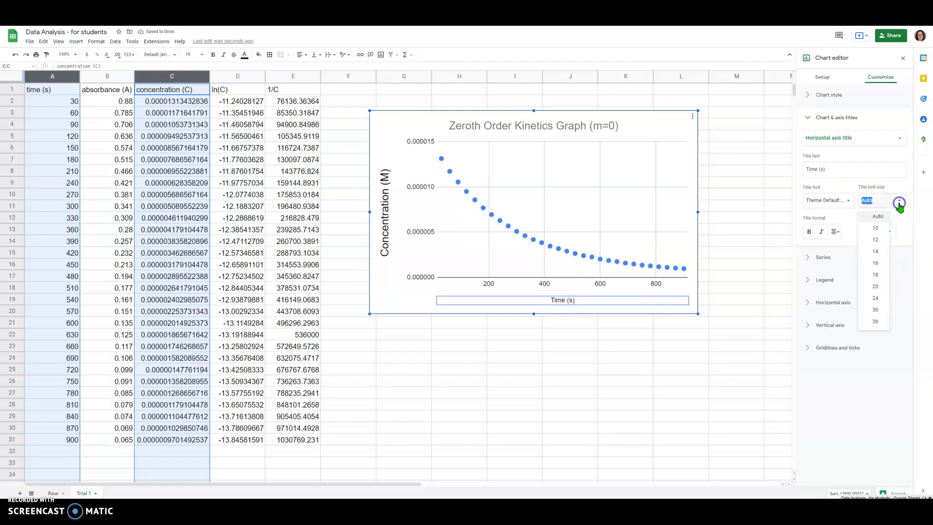
click(876, 298)
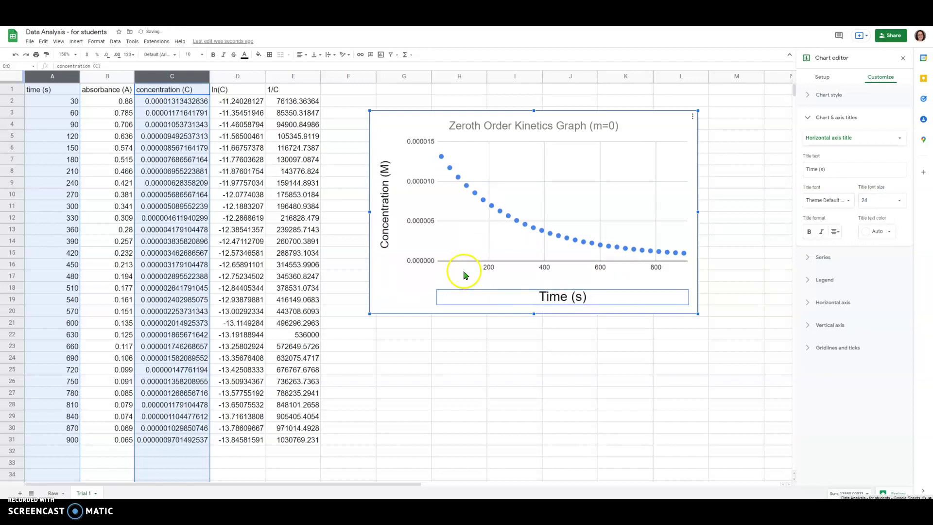
click(899, 201)
click(881, 288)
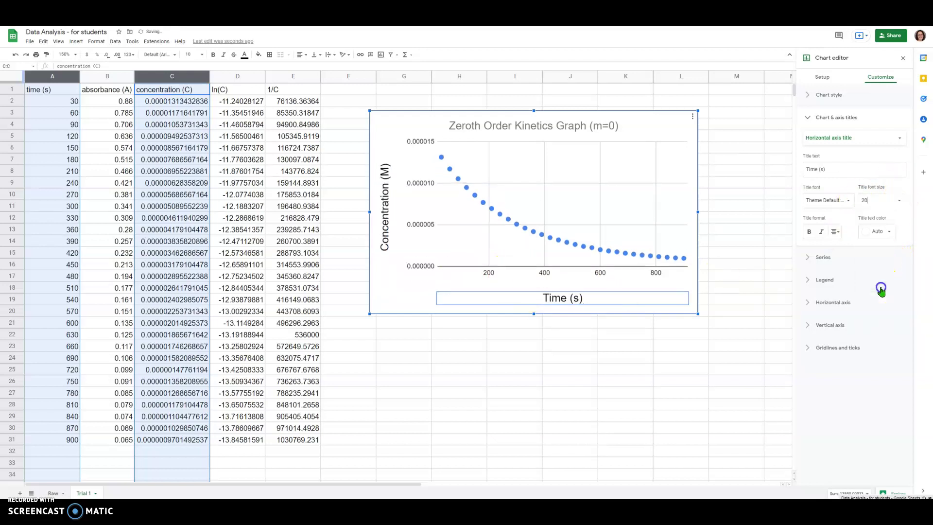
- Set the label font size of the horizontal and vertical axes to 18
click(483, 273)
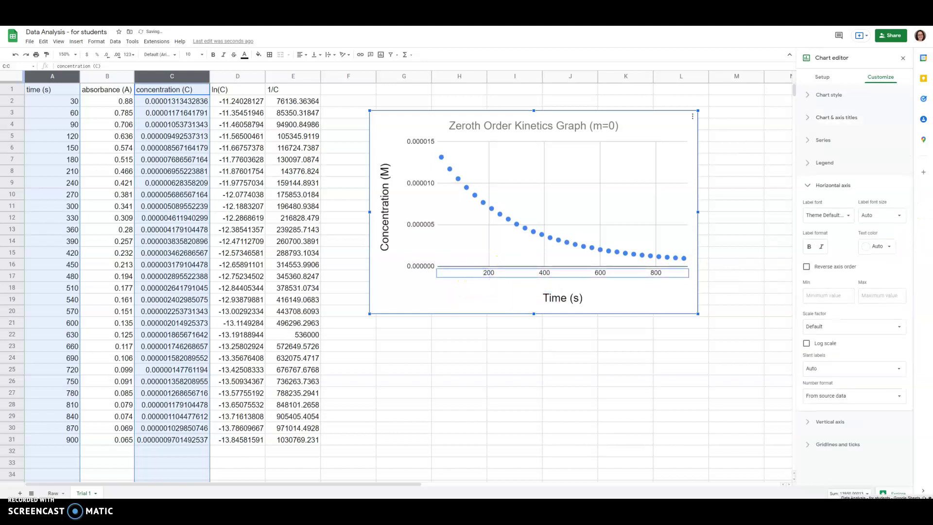
click(899, 219)
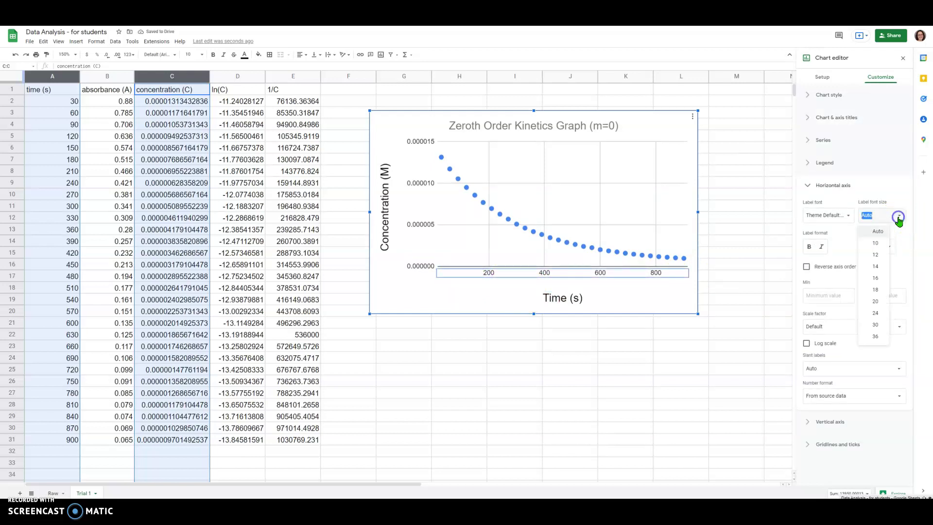
click(879, 294)
click(431, 228)
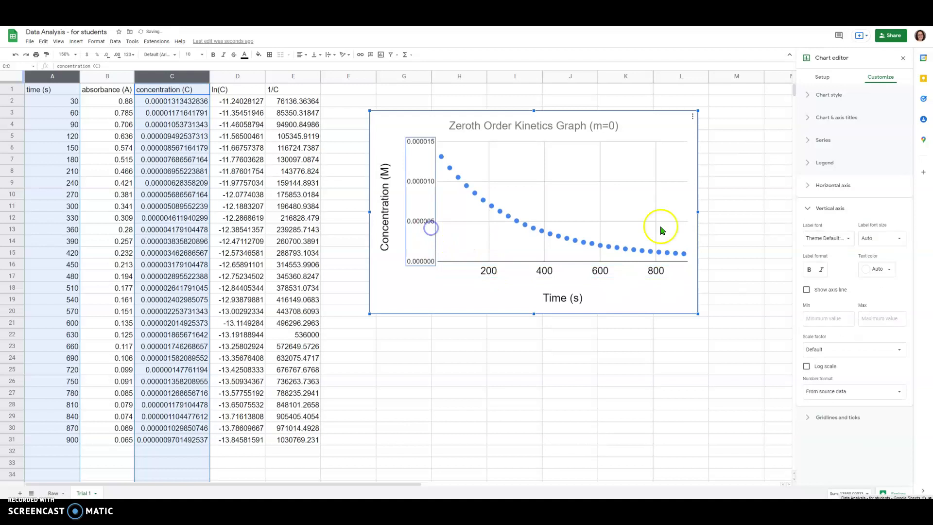
click(899, 238)
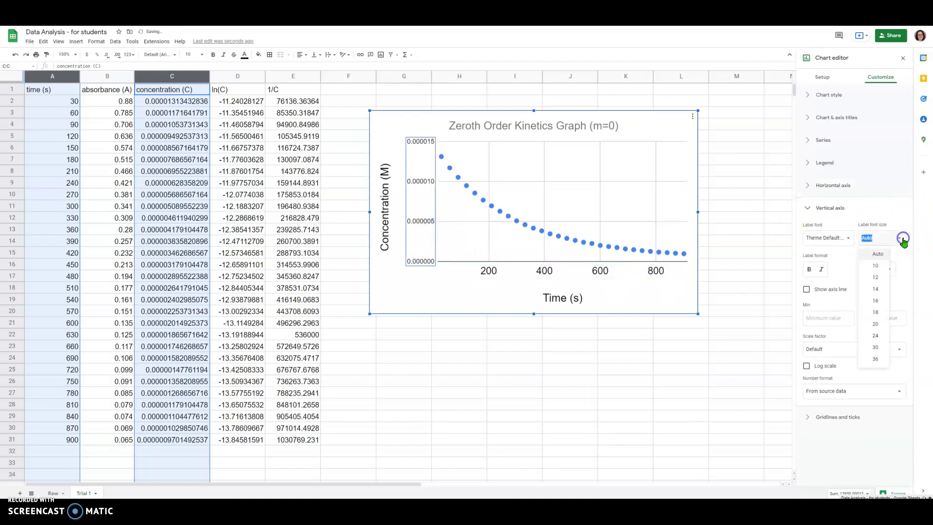
click(875, 311)
click(571, 271)
- Reduce the vertical axis label font size to 16 and keep 18 for the horizontal axis labels
click(419, 216)
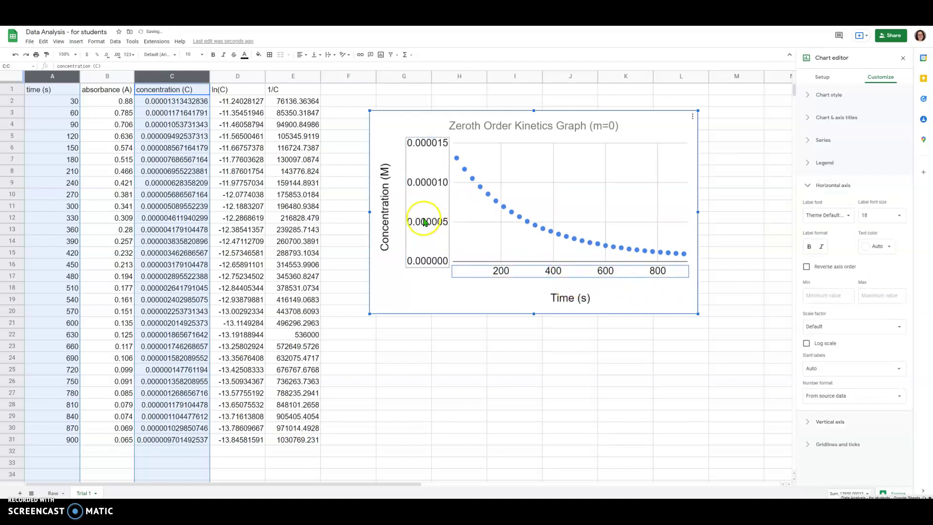
click(899, 238)
click(873, 303)
click(573, 275)
click(899, 215)
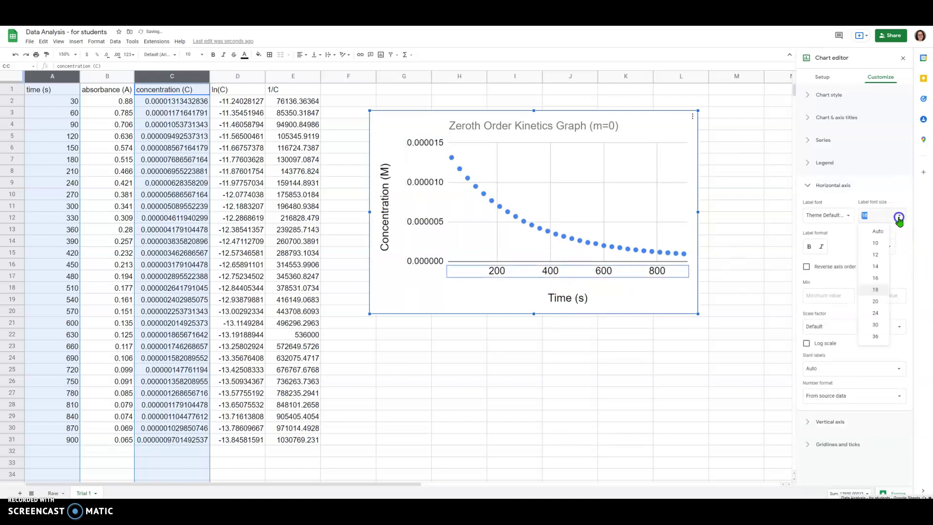
click(890, 291)
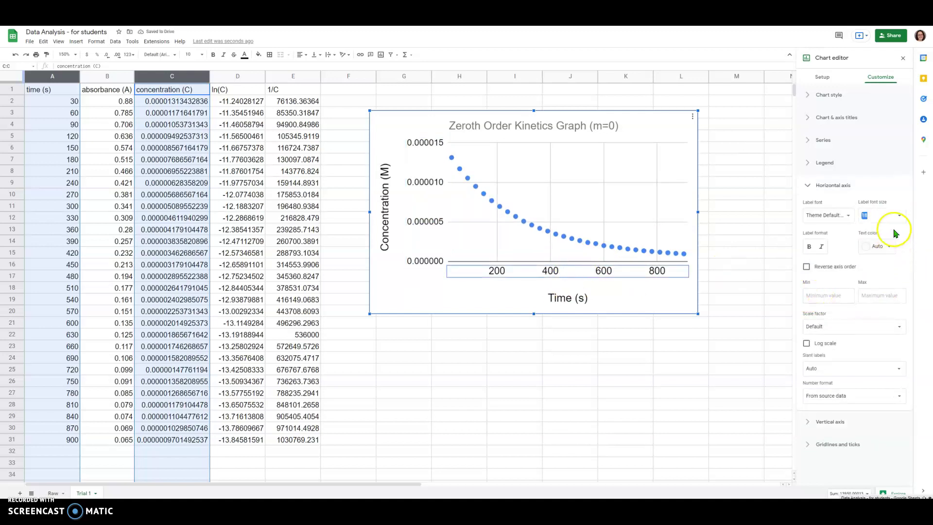
- Leave the chart editor and enlarge the chart slightly from its lower corner
click(594, 359)
click(615, 198)
drag(698, 314, 704, 317)
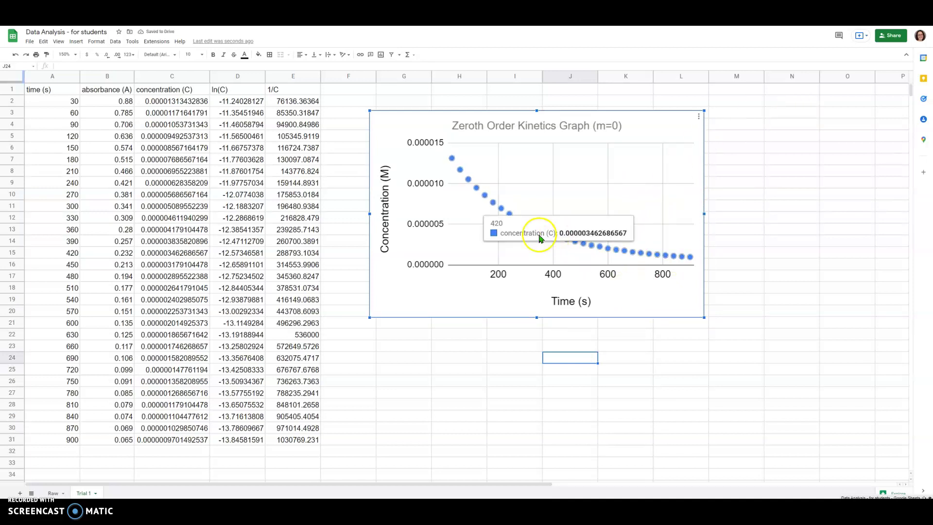
- Add a linear trendline to the concentration (C) series, showing R² and using the equation as its label
click(536, 252)
click(536, 252)
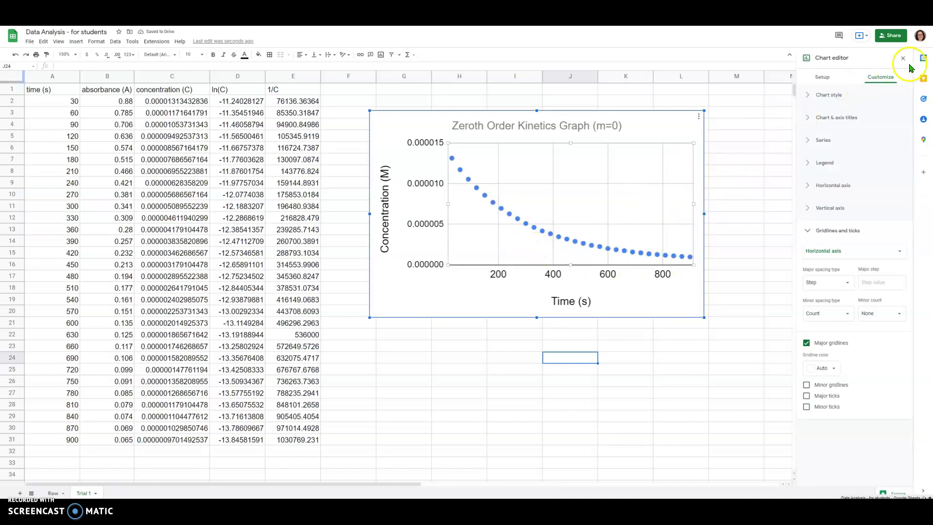
click(823, 141)
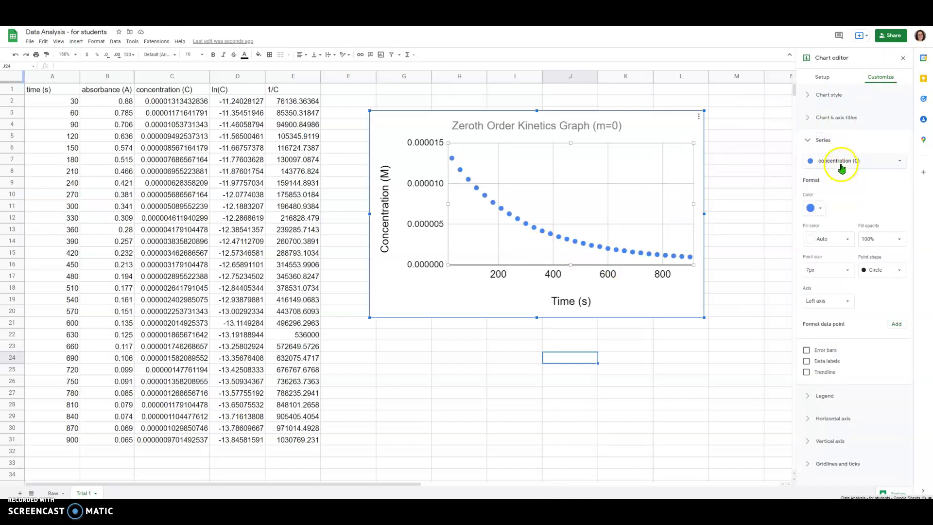
click(806, 374)
scroll(836, 362, down, 2)
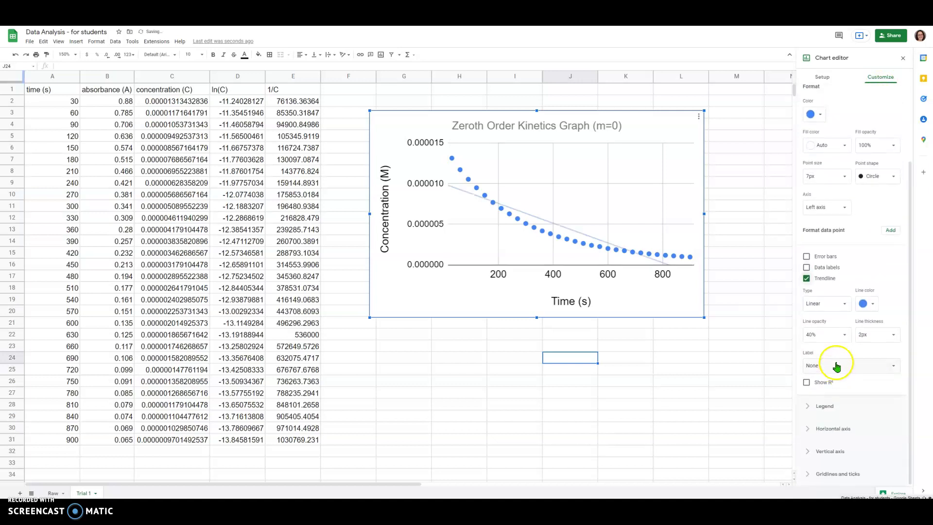
click(807, 383)
click(821, 367)
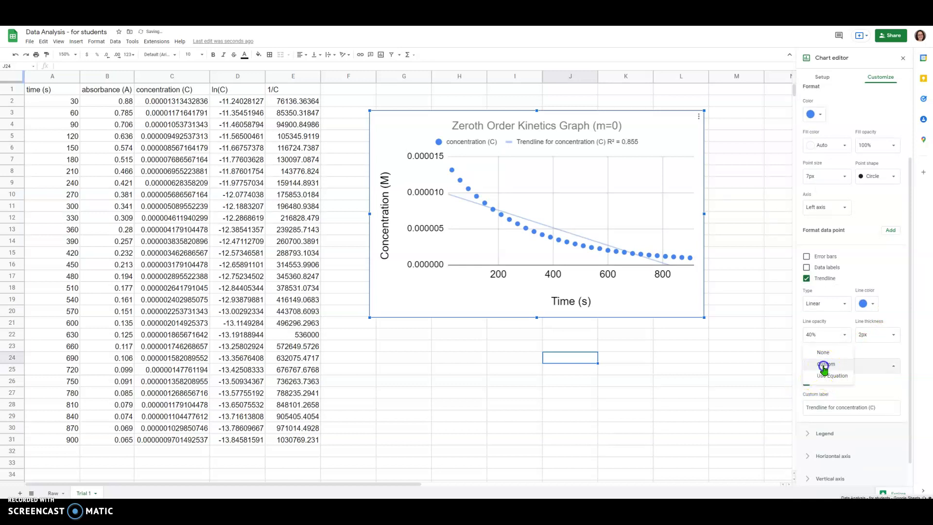
click(846, 378)
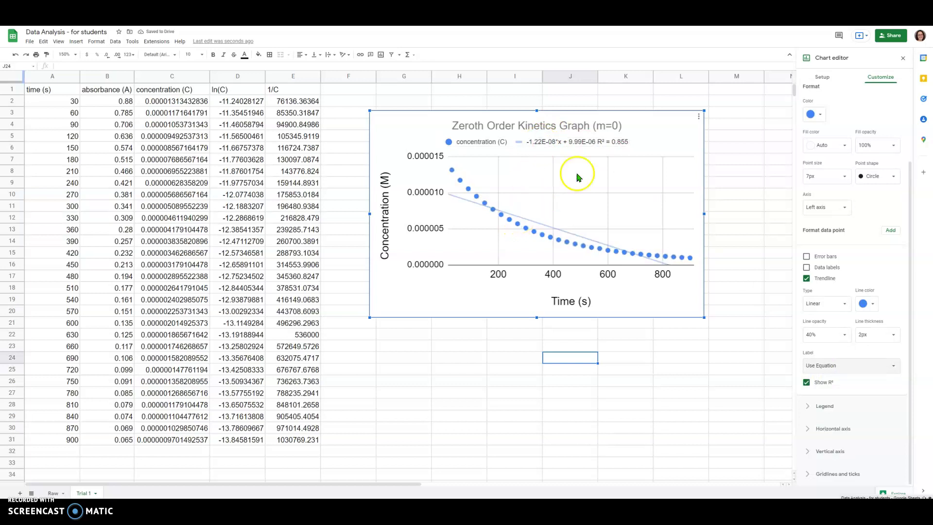
- Move the chart up and closer to the data columns, and shrink it slightly
drag(647, 129, 623, 114)
mouse_move(680, 302)
mouse_down()
mouse_move(622, 277)
mouse_move(632, 296)
mouse_move(665, 294)
mouse_up()
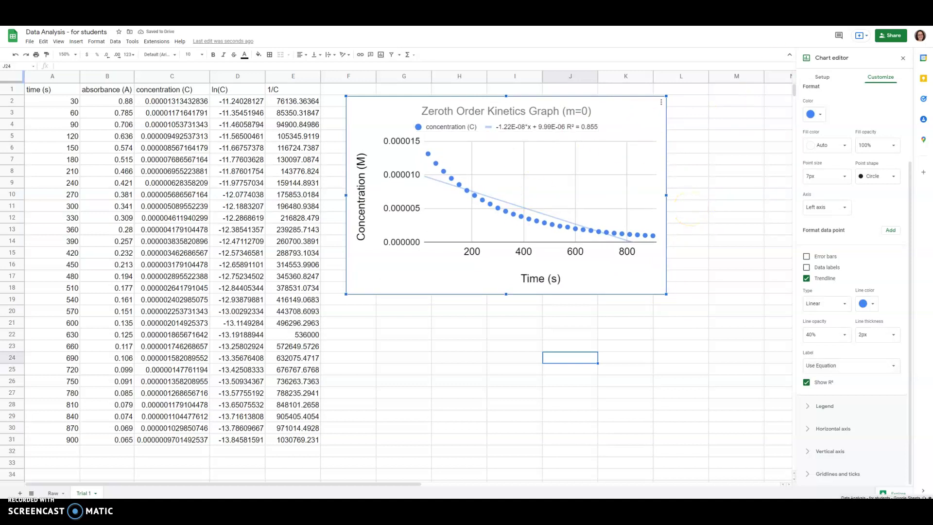
click(421, 281)
- Copy the zeroth order chart, paste the duplicate at I27, and align it directly beneath the original
click(663, 103)
click(680, 165)
click(498, 391)
key(ctrl+v)
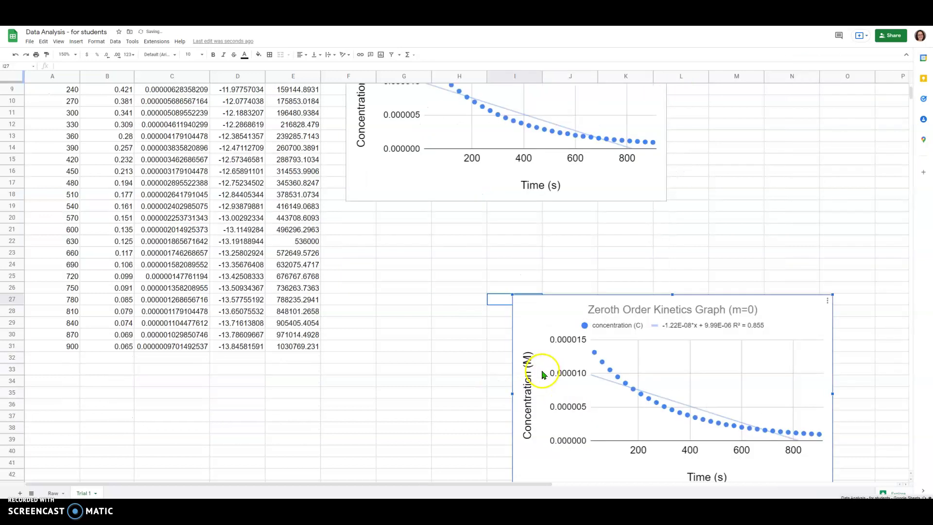
drag(810, 311, 643, 217)
scroll(751, 248, up, 1)
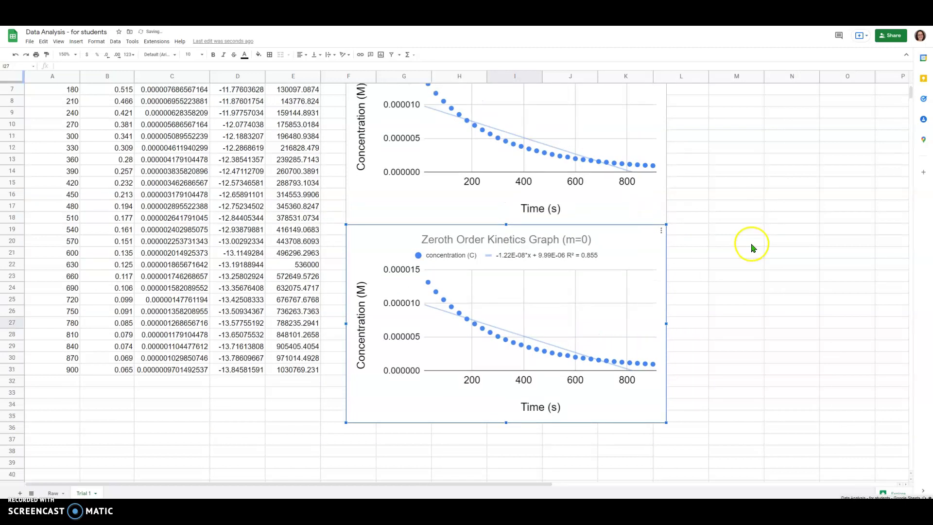
- Change the duplicated chart's series from concentration (C) to the ln(C) data by setting its range to D1:D31
scroll(751, 248, up, 1)
double_click(632, 281)
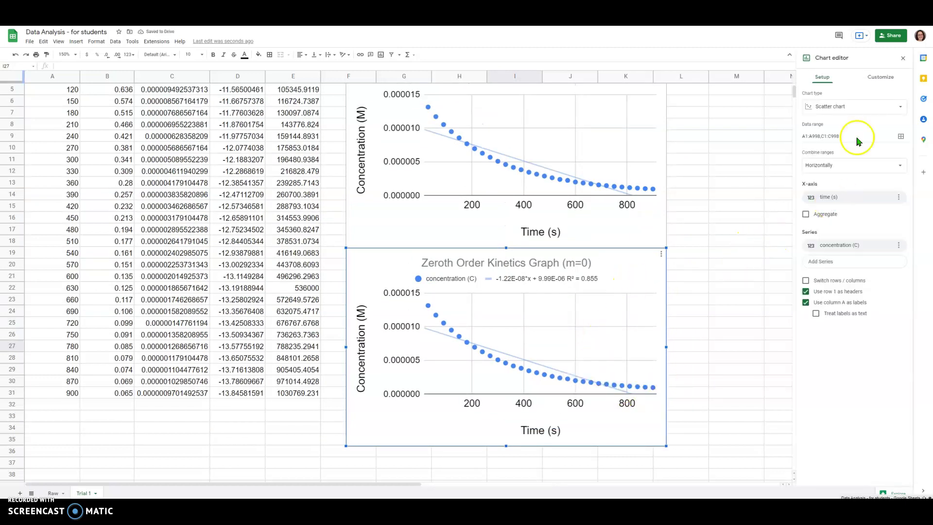
click(845, 247)
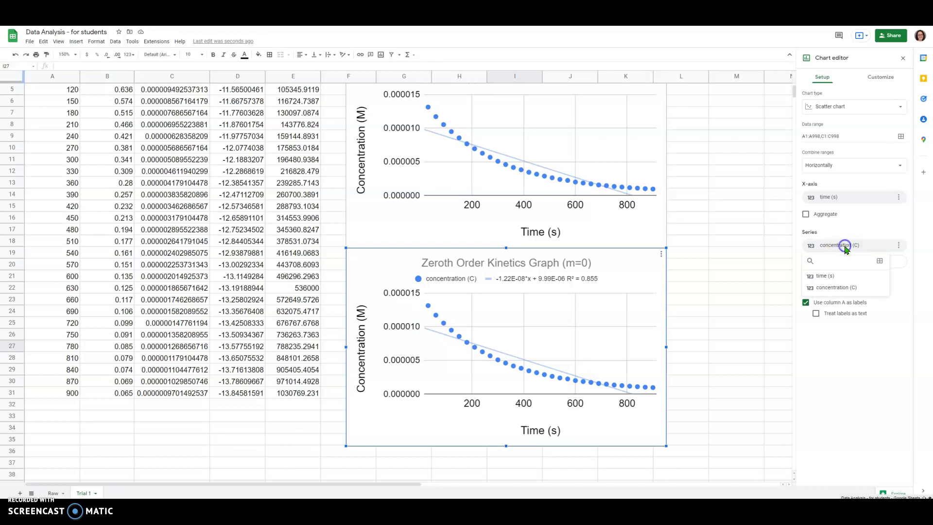
click(880, 263)
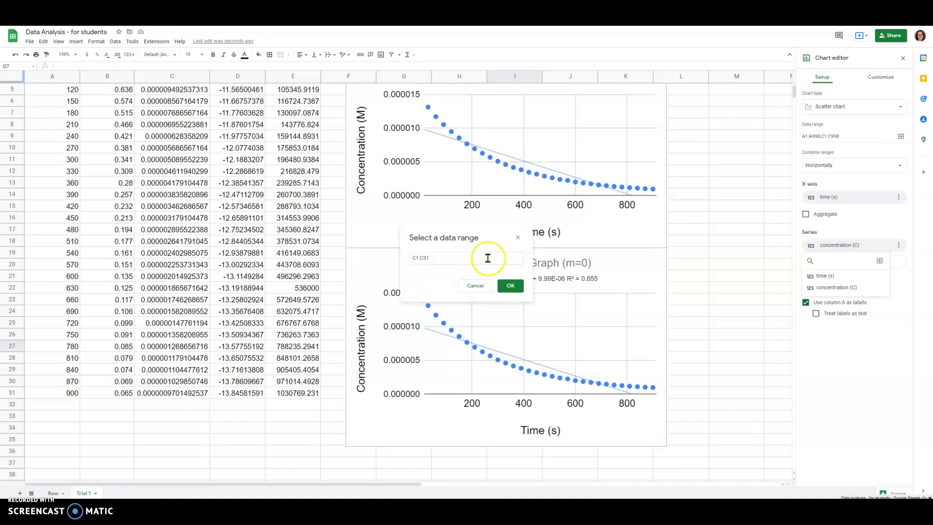
scroll(270, 200, up, 2)
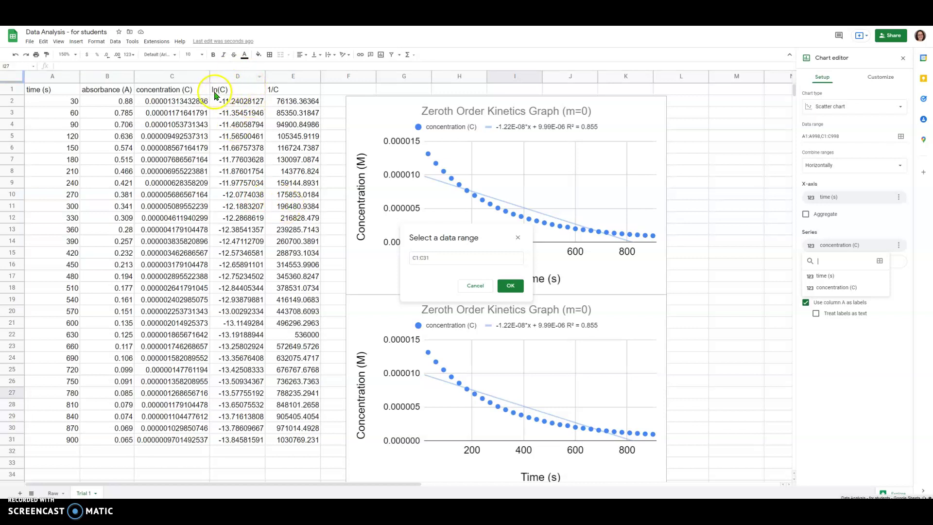
click(416, 258)
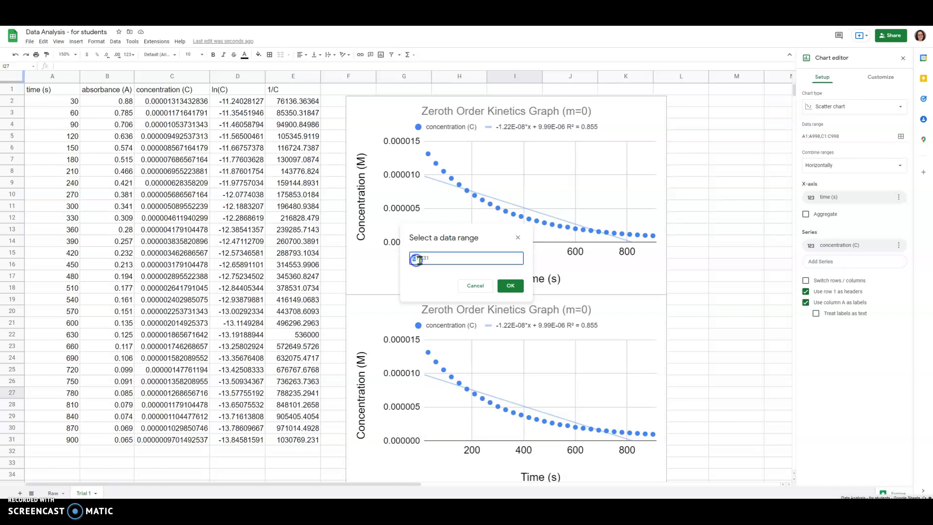
key(BackSpace)
text(D)
click(421, 257)
key(BackSpace)
text(D)
click(510, 292)
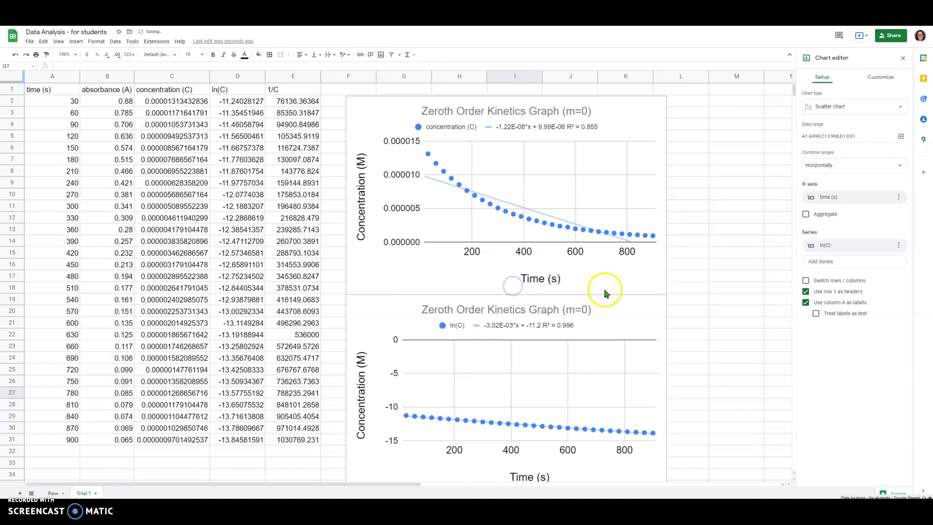
- Set the maximum of the vertical axis on the ln(C) chart to -11
click(620, 317)
click(397, 342)
click(881, 77)
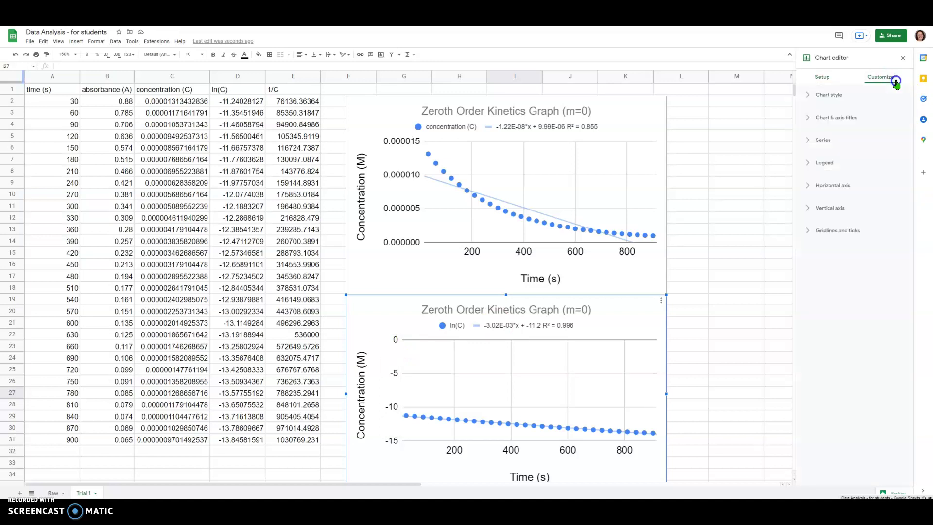
click(843, 139)
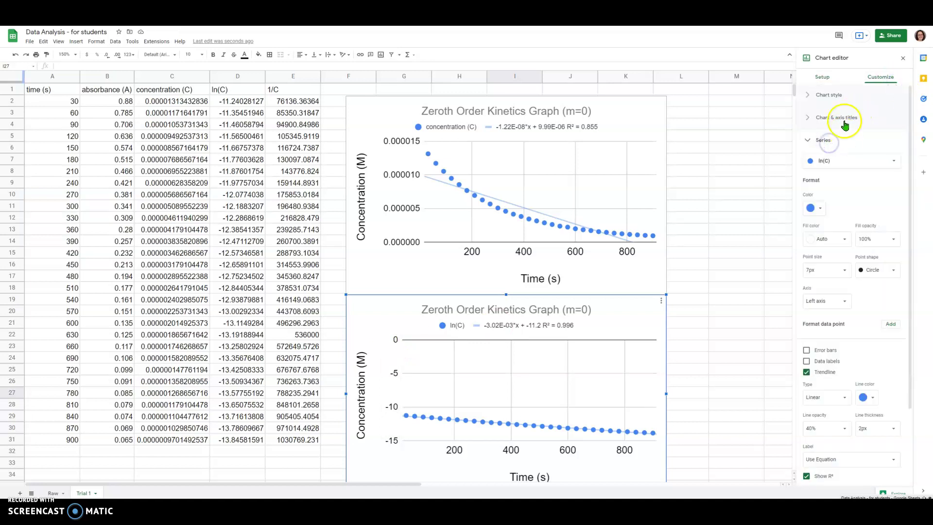
click(829, 140)
click(835, 118)
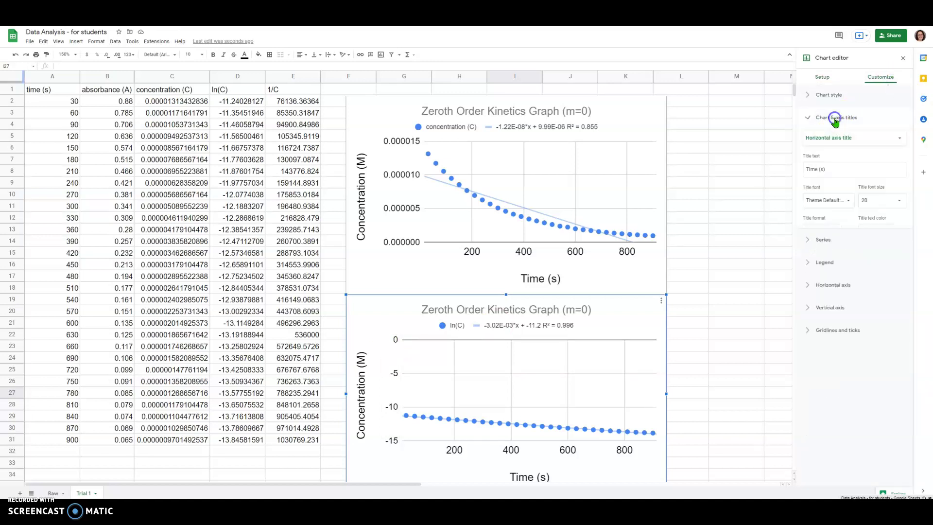
click(835, 118)
click(834, 208)
click(877, 317)
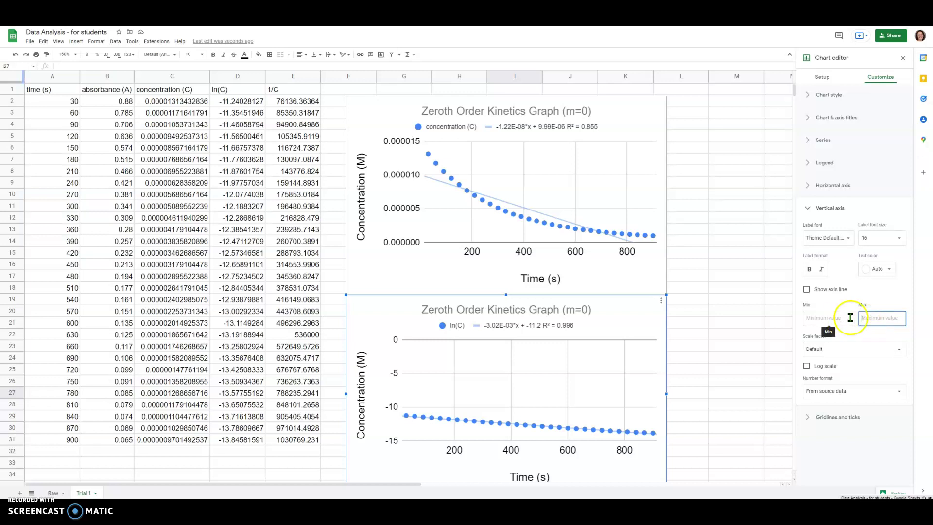
text(-11)
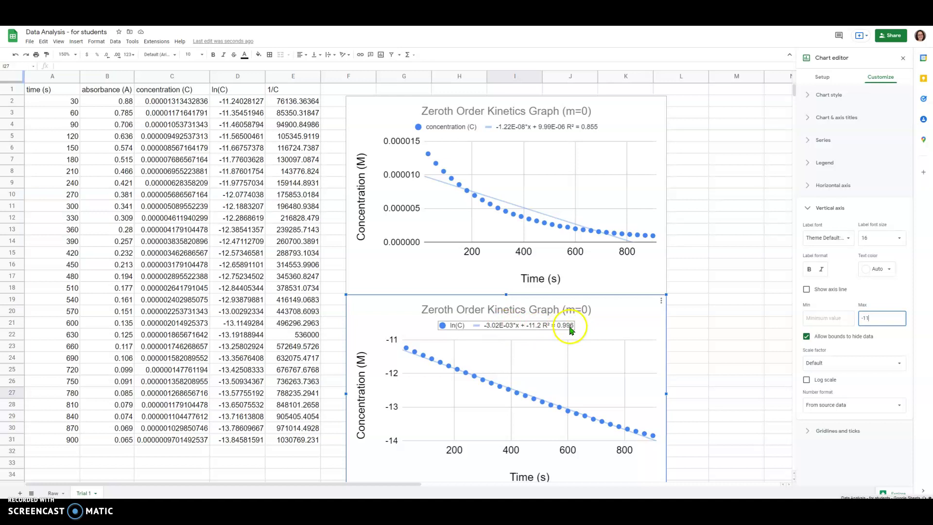
- Open the ln(C) chart's title for editing and select the word "Zeroth"
click(436, 311)
double_click(436, 311)
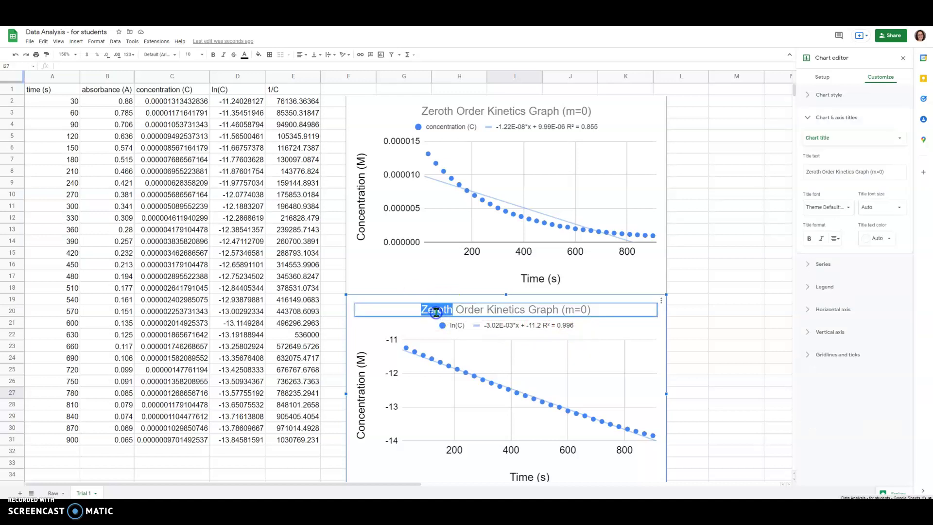